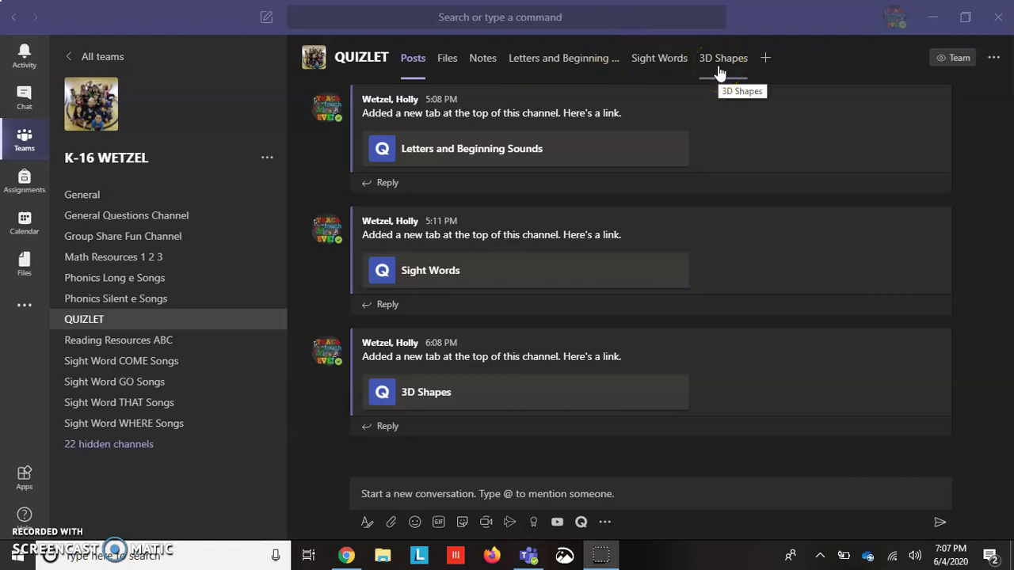
Step: Open the Sight Words set from the QUIZLET channel, flip its first card and open the flashcards in full view
left_click(447, 273)
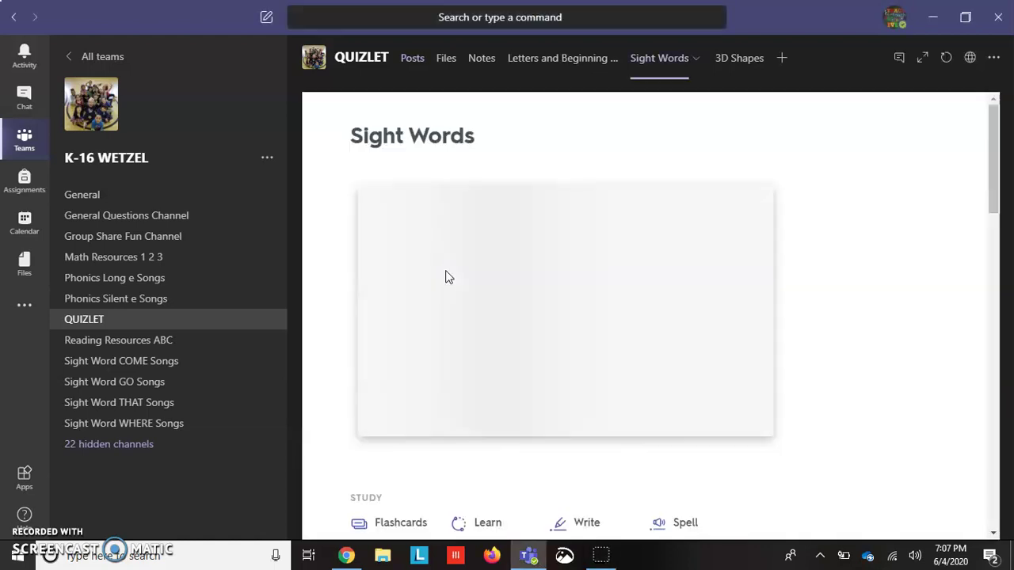
left_click(594, 275)
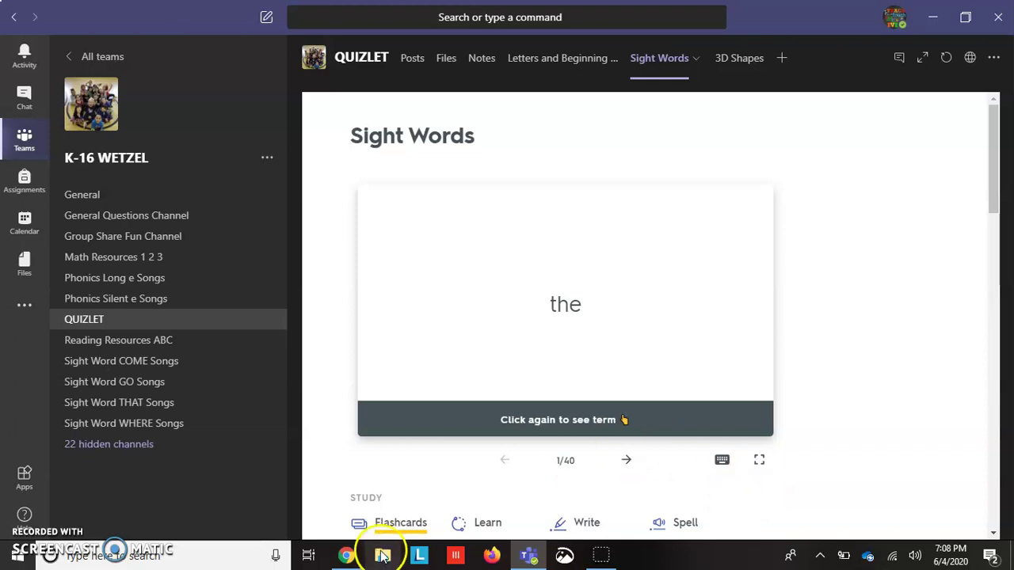
left_click(758, 460)
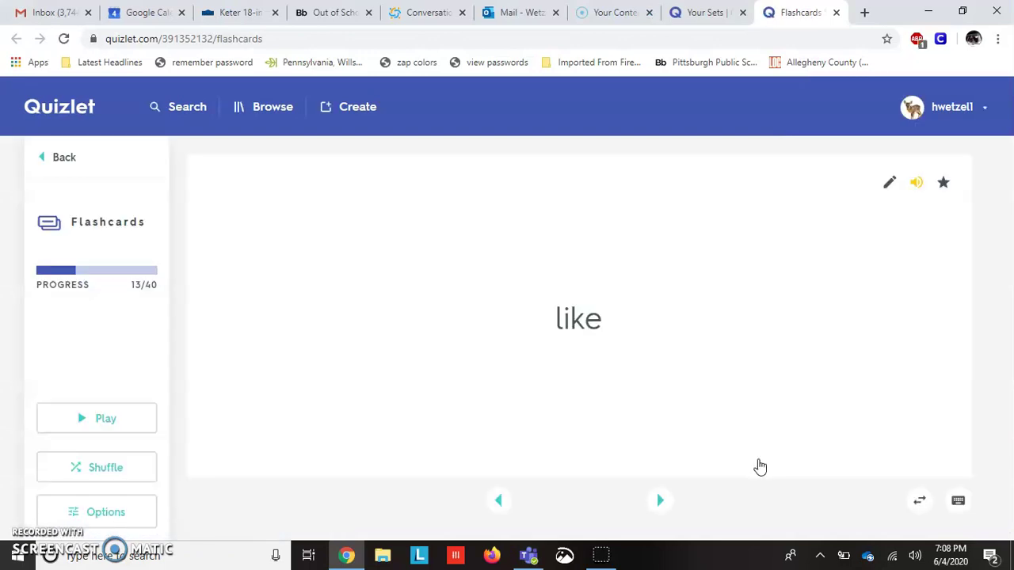
Step: Return to the Sight Words set overview, reopen Flashcards and review the audio setting in its options
left_click(57, 158)
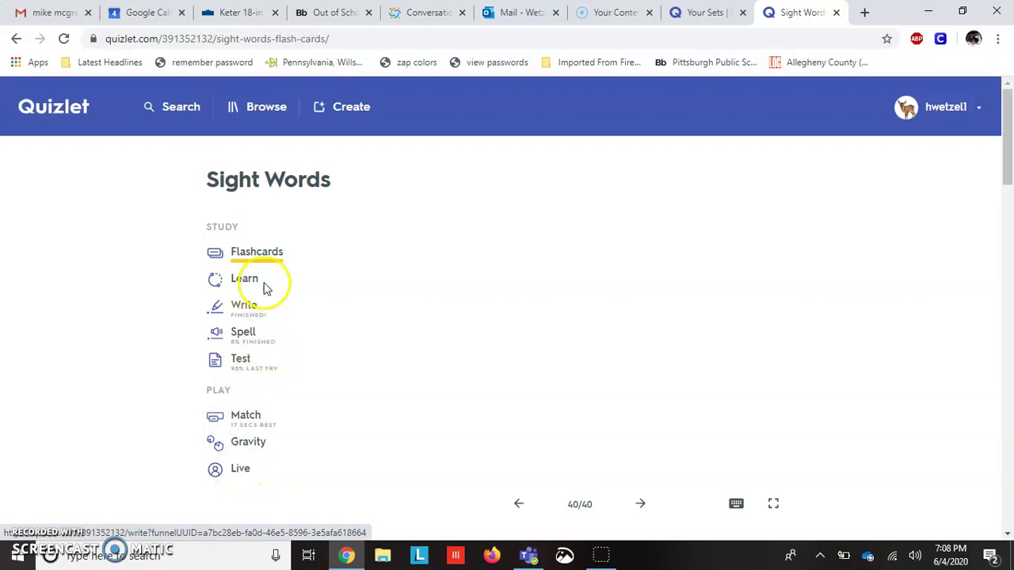
left_click(258, 251)
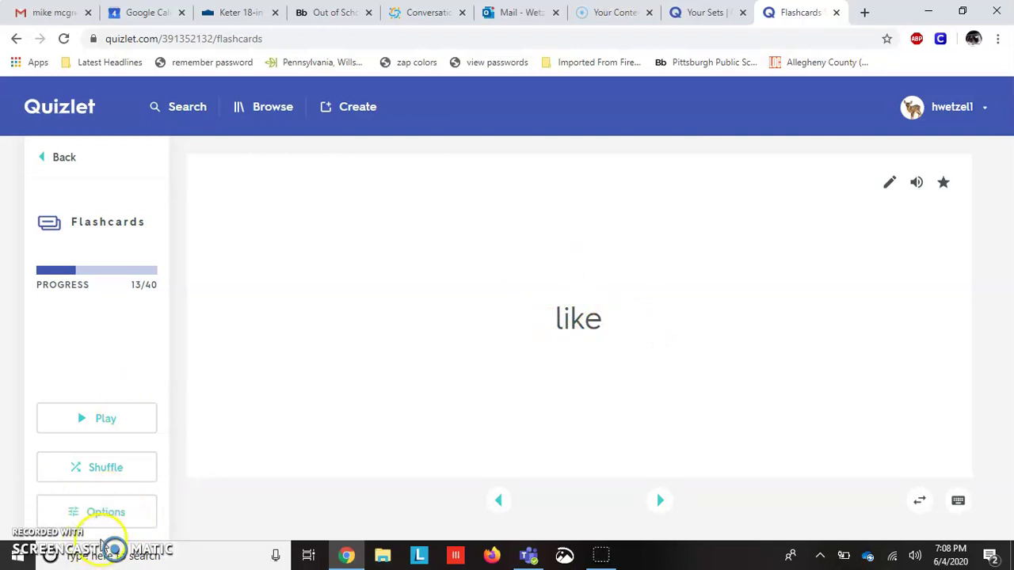
left_click(104, 515)
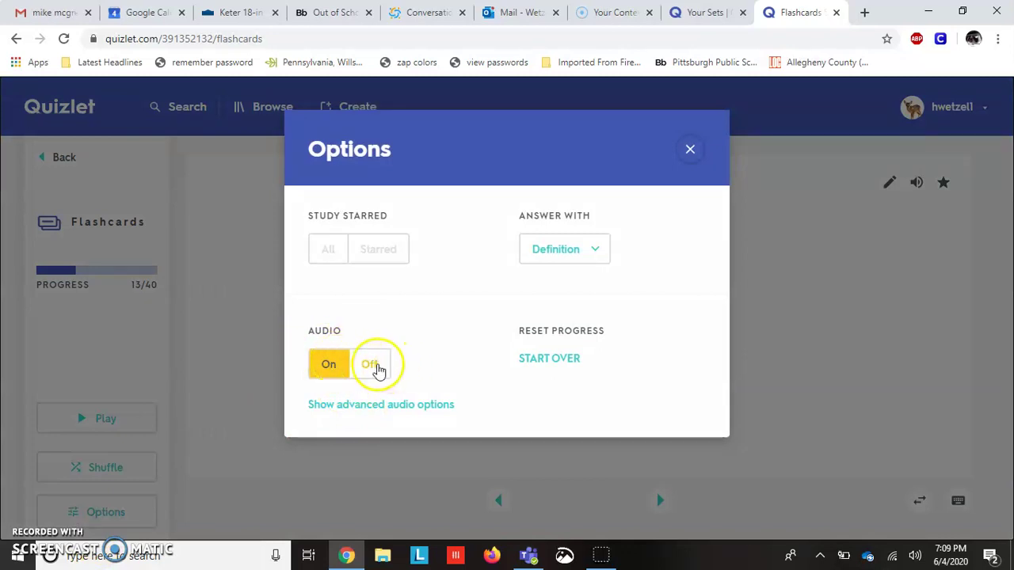
left_click(379, 369)
left_click(689, 150)
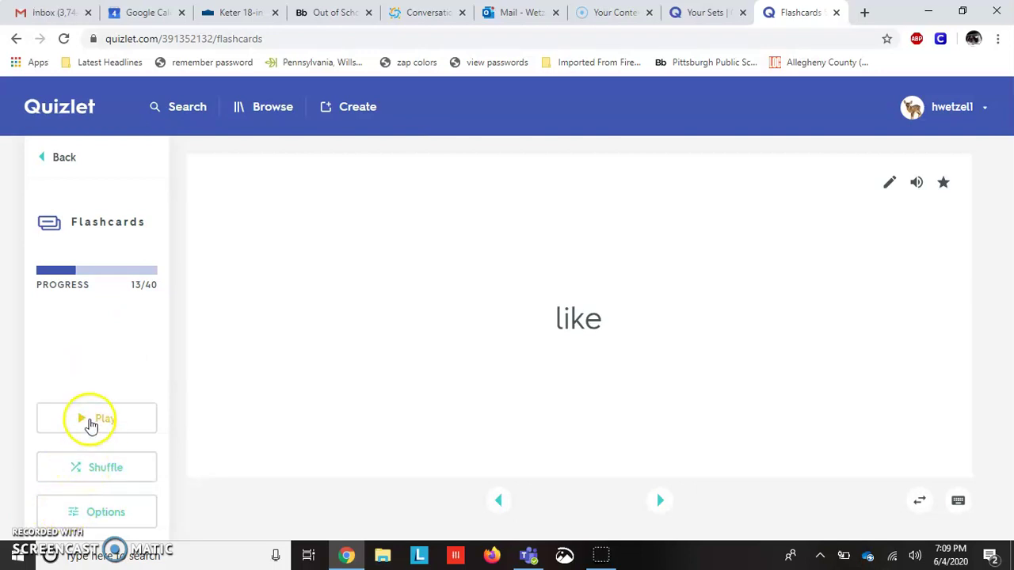
Step: Shuffle the sight word flashcards and play them automatically before returning to the set overview
left_click(90, 466)
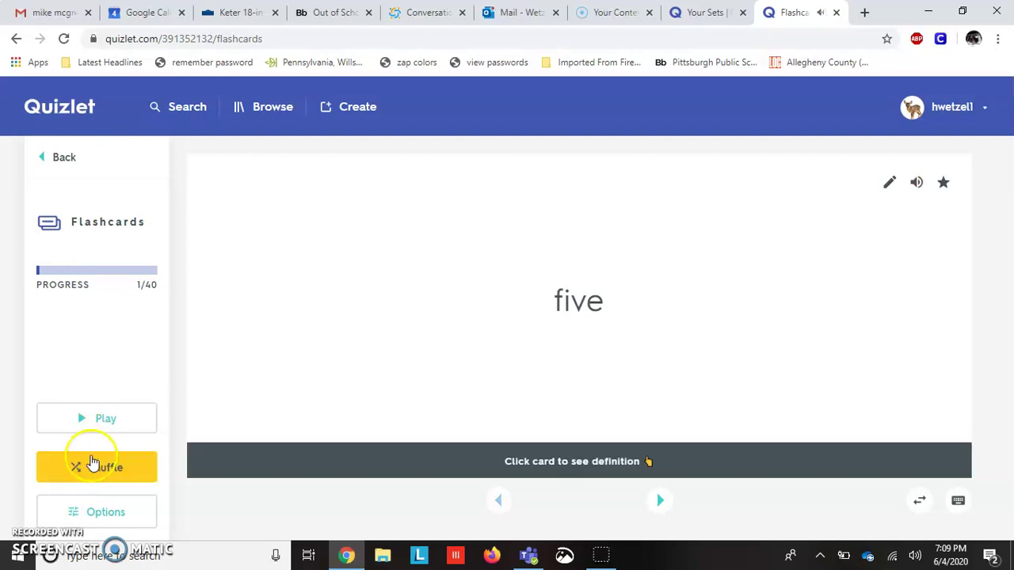
left_click(94, 420)
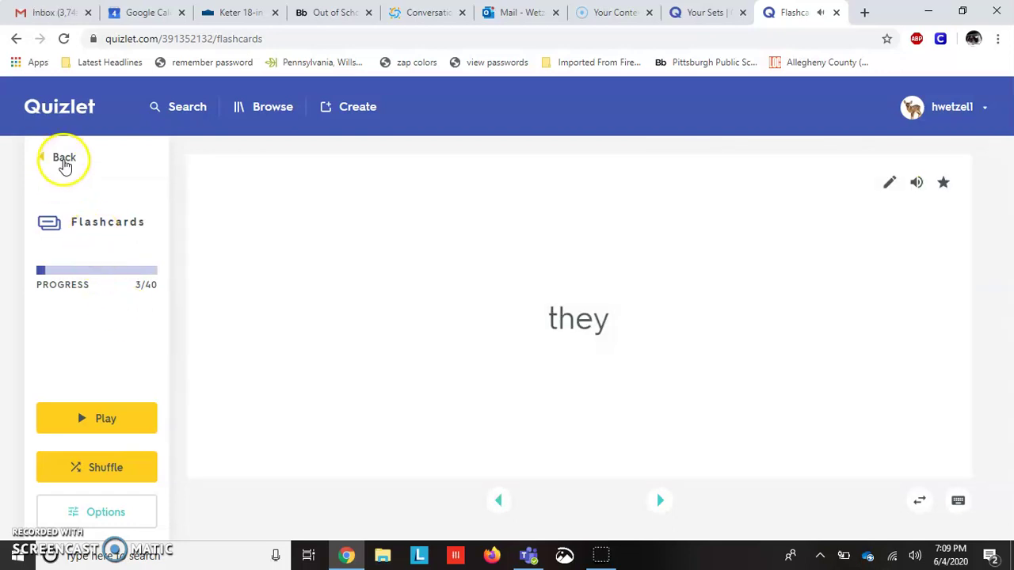
left_click(64, 159)
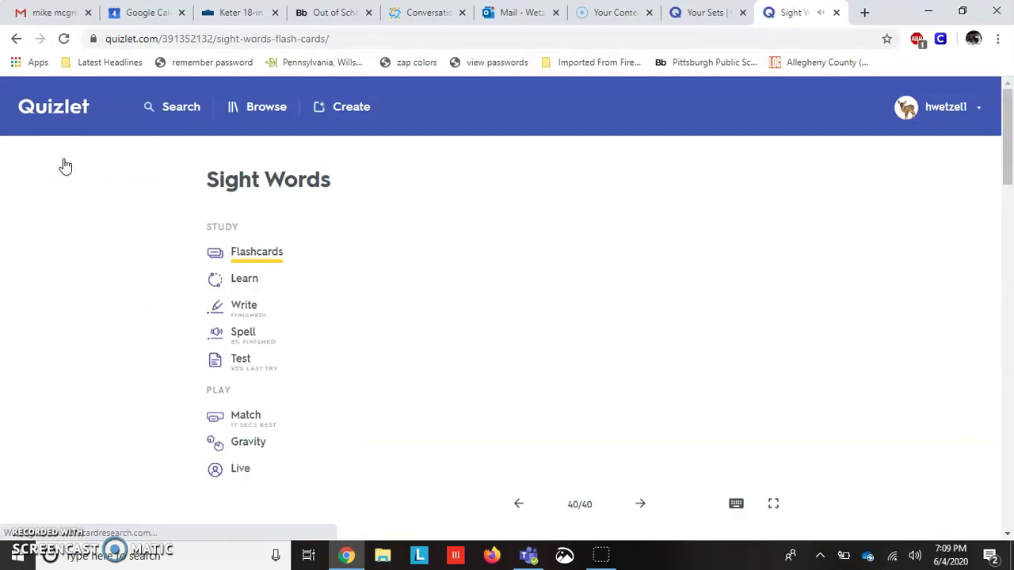
left_click(124, 186)
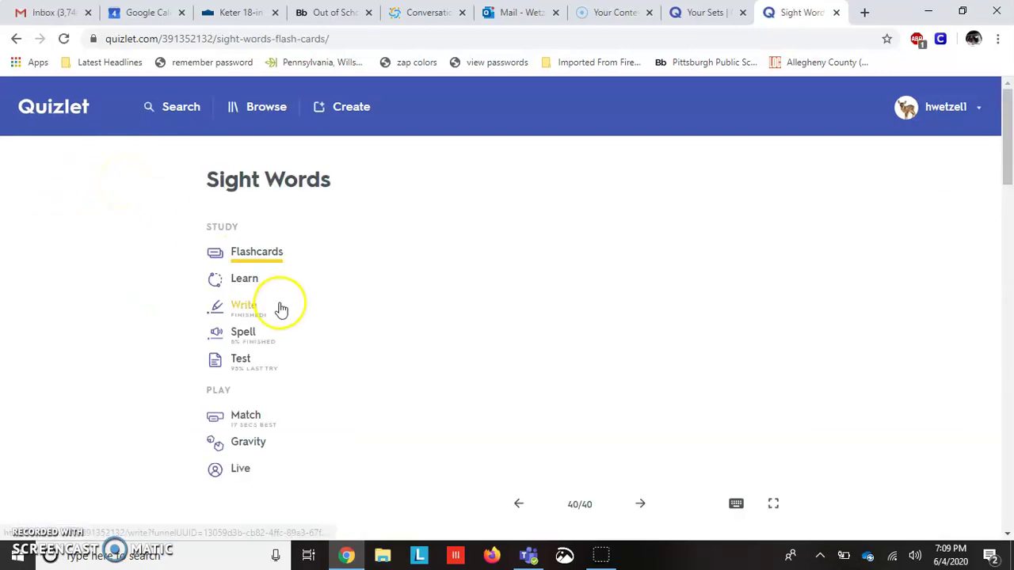
Step: Start Learn mode, answer "the" correctly and choose the wrong answer "to" for the word "go"
left_click(244, 279)
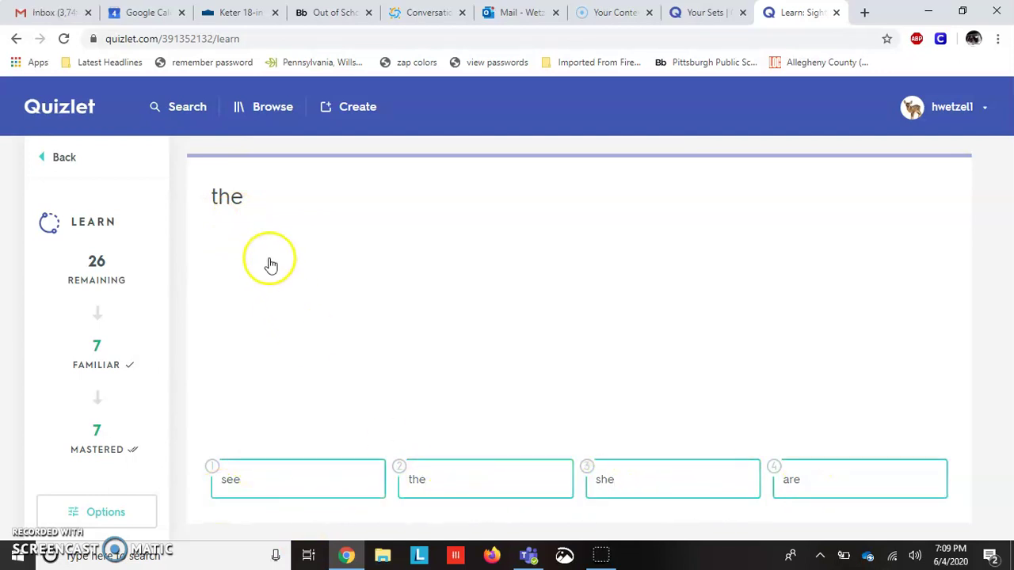
left_click(453, 486)
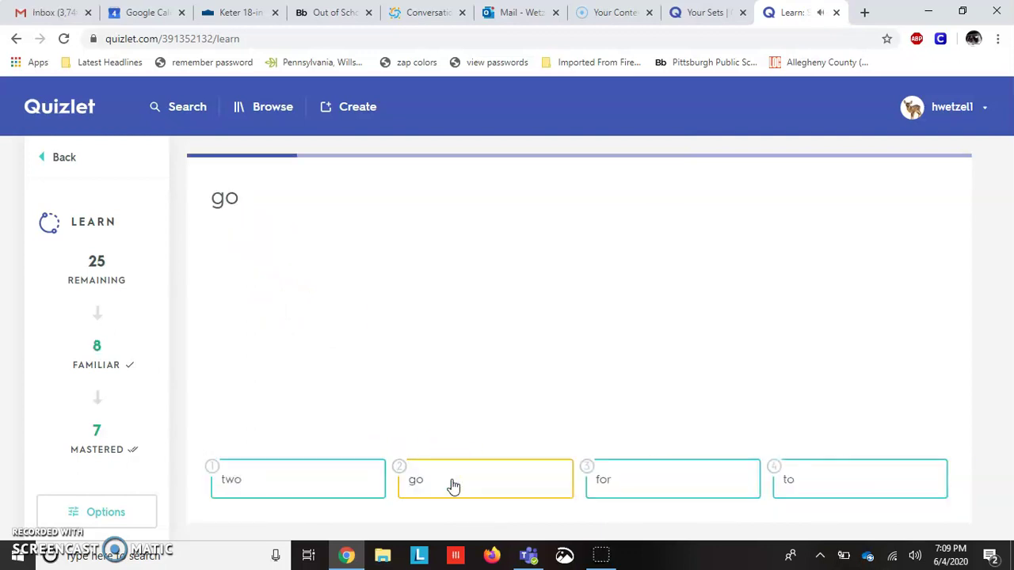
left_click(801, 471)
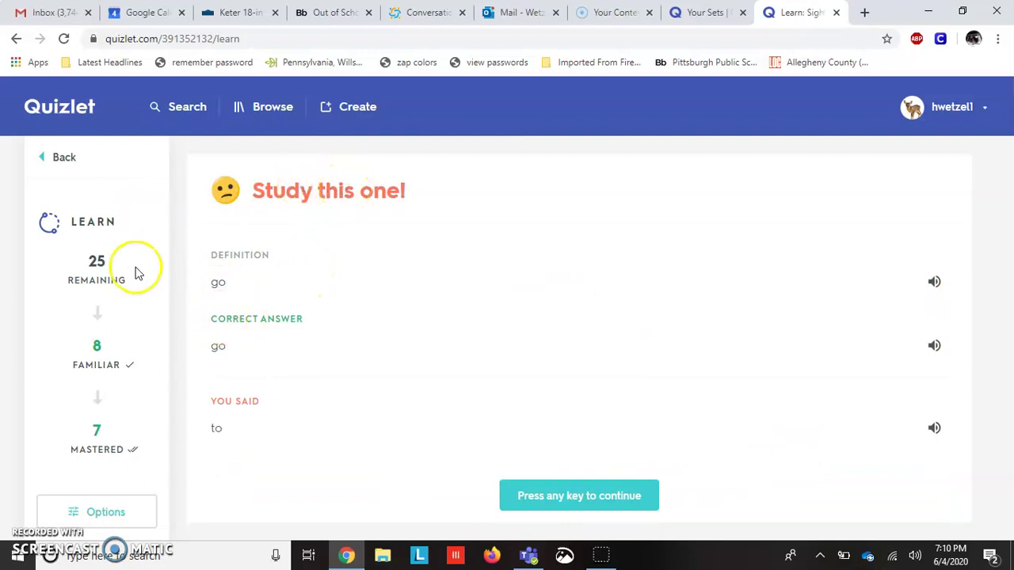
Step: Listen to the audio for the definition "go" and the given answer "to", and continue to the next question
left_click(932, 283)
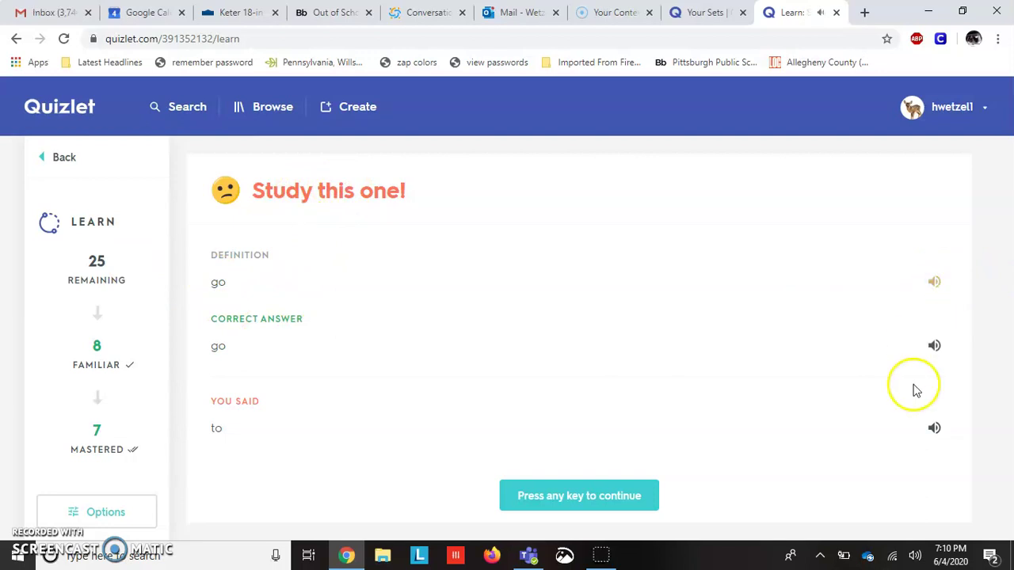
left_click(930, 432)
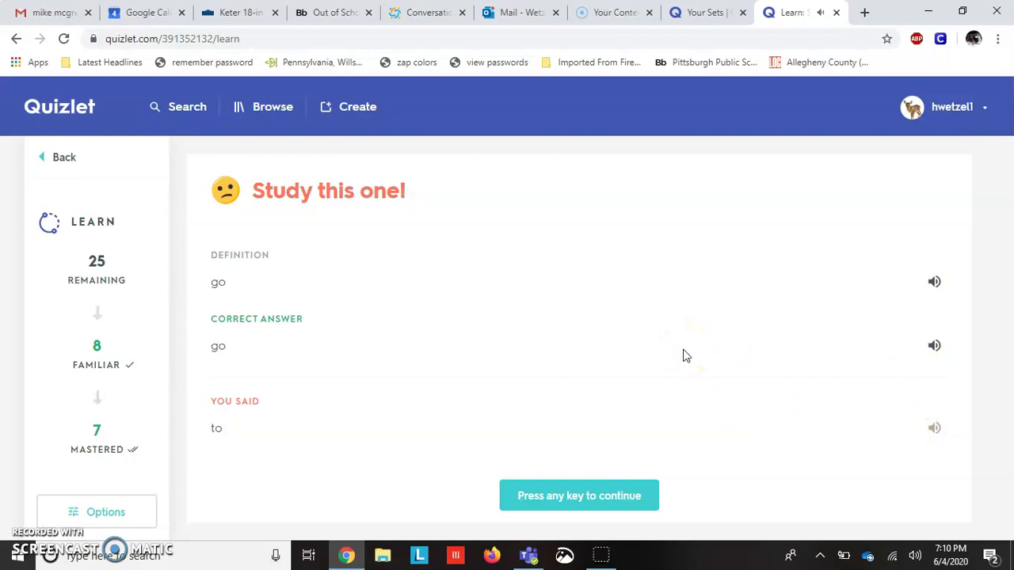
left_click(550, 493)
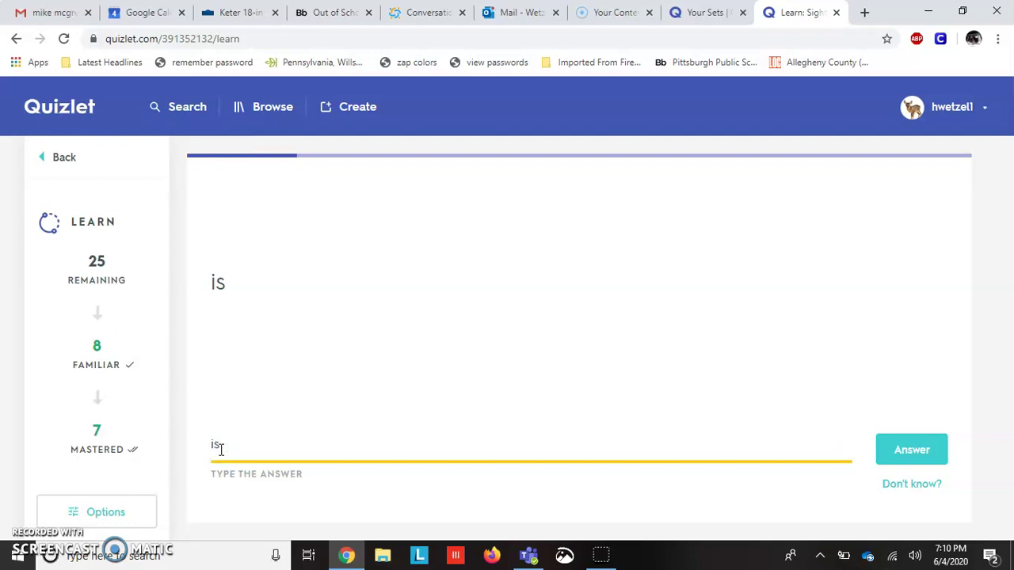
Step: Finish the Learn round by answering the words "is", "she", "of", "that", "we" and "go" correctly
left_click(903, 452)
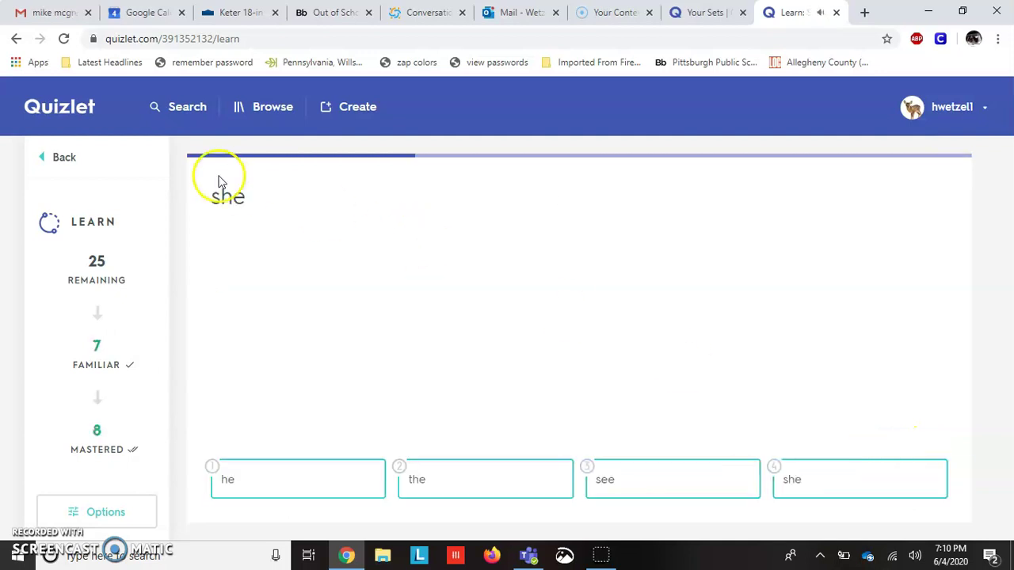
left_click(796, 479)
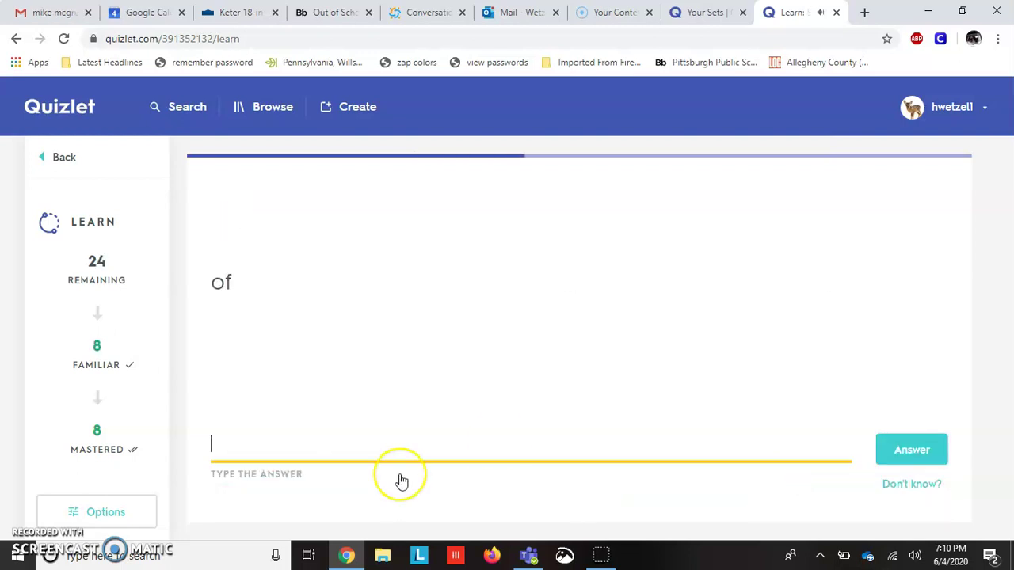
left_click(917, 450)
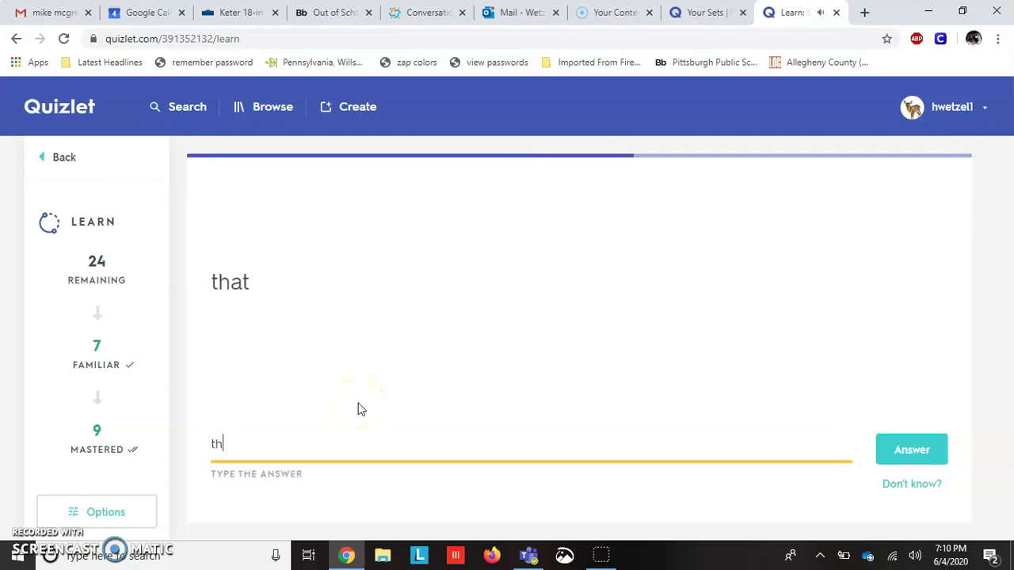
left_click(903, 448)
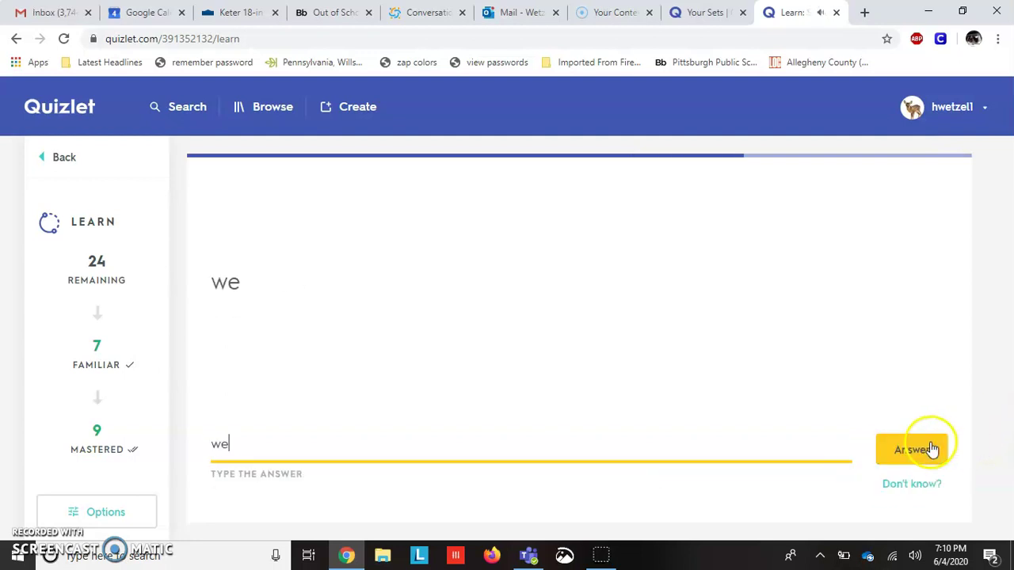
left_click(928, 448)
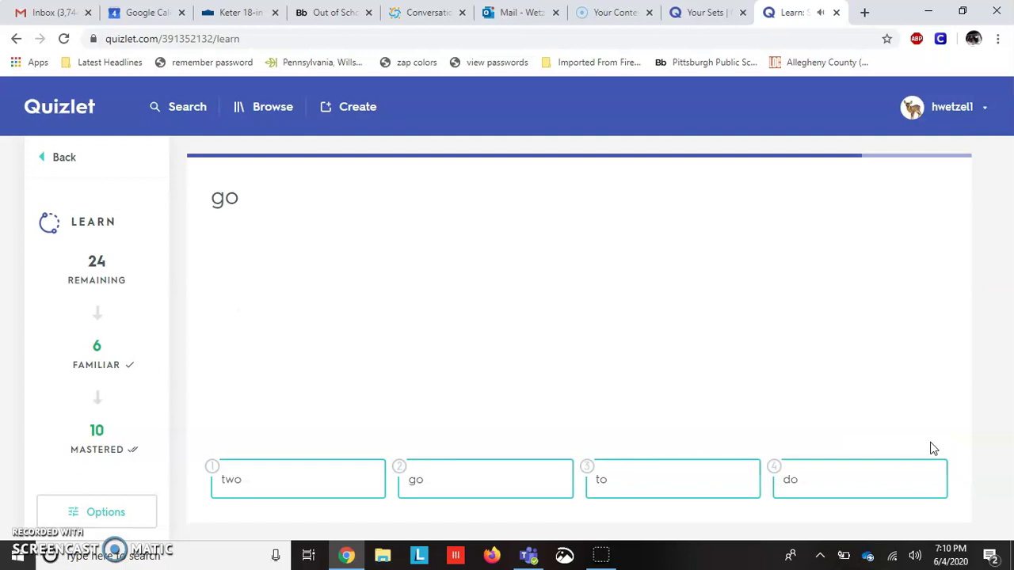
left_click(452, 494)
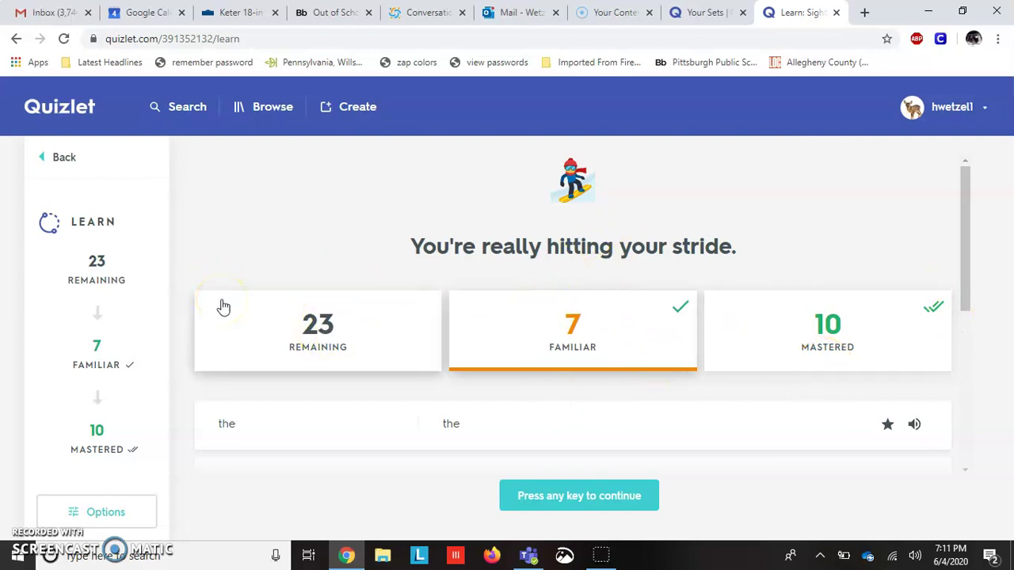
Step: Leave Learn for Write mode and answer its first two prompts with "what" and "a"
left_click(47, 158)
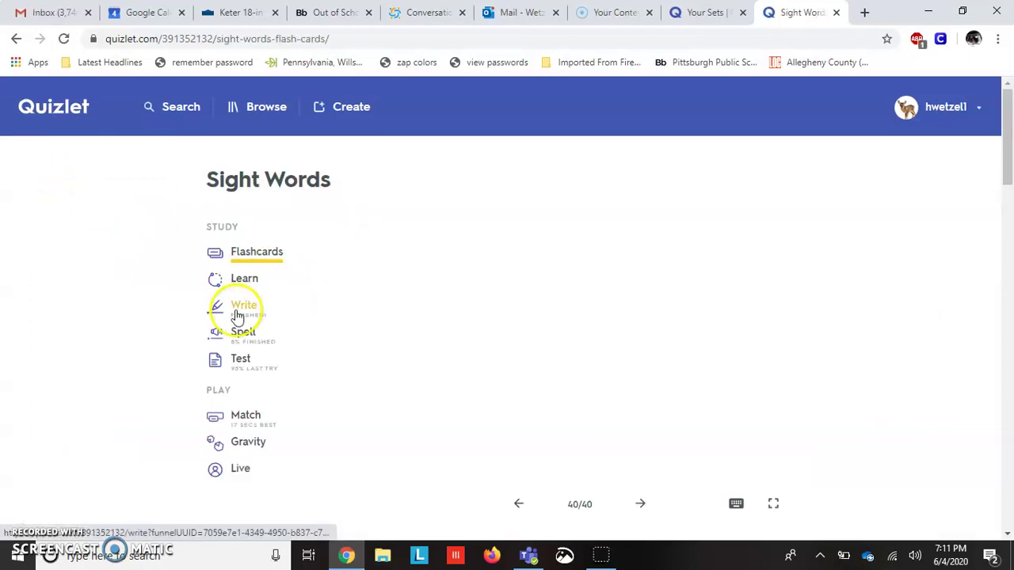
left_click(238, 315)
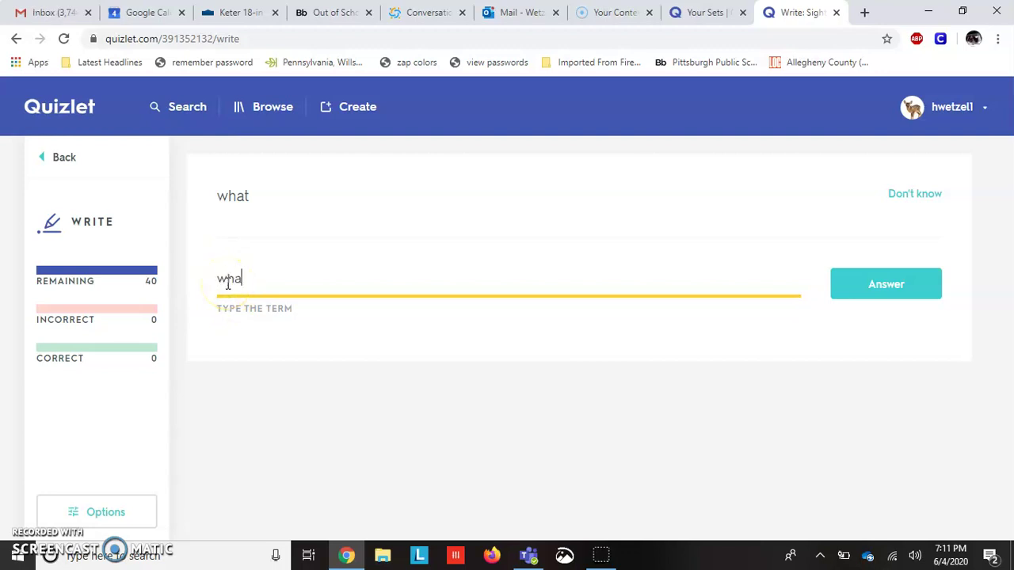
left_click(896, 298)
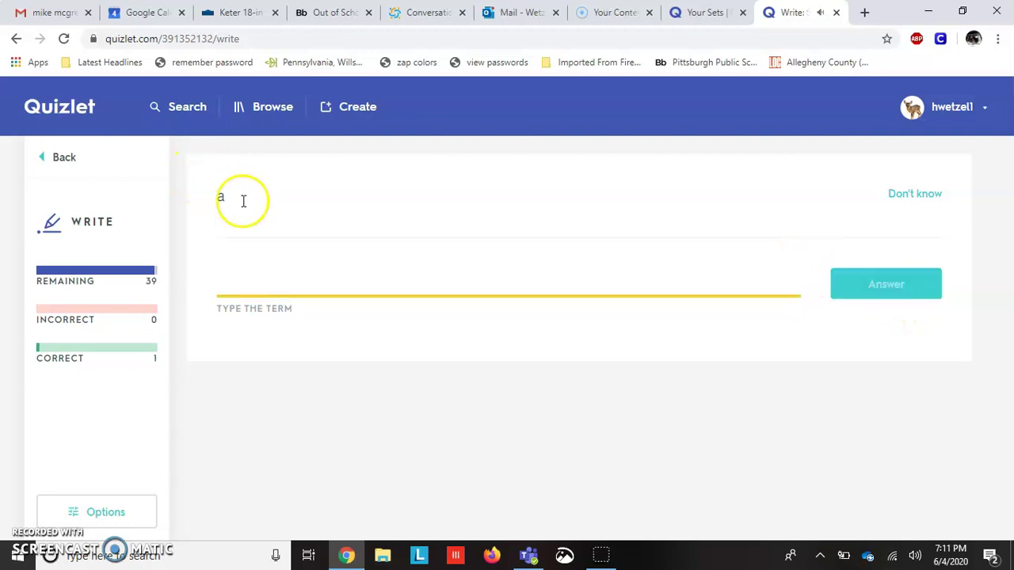
left_click(239, 270)
type("a")
left_click(844, 290)
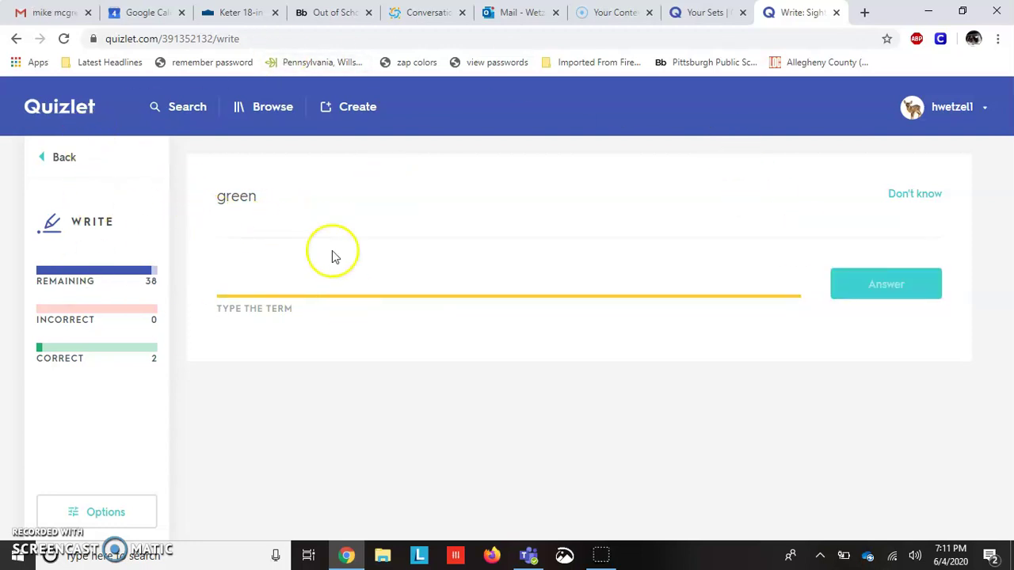
Step: Switch from Write to Spell mode, start the audio autoplay and submit "where" for the first spoken word
left_click(58, 158)
left_click(242, 337)
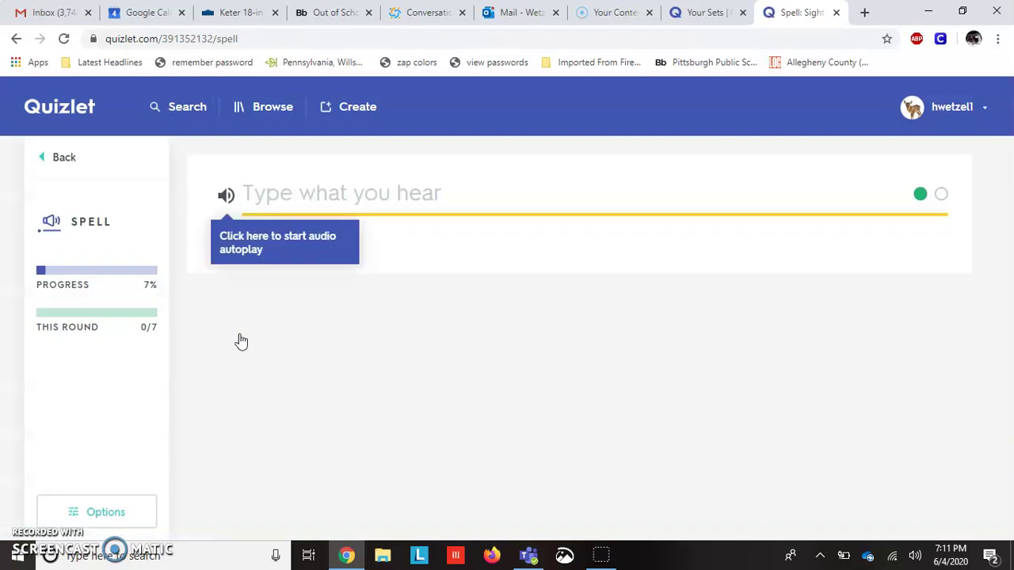
left_click(225, 196)
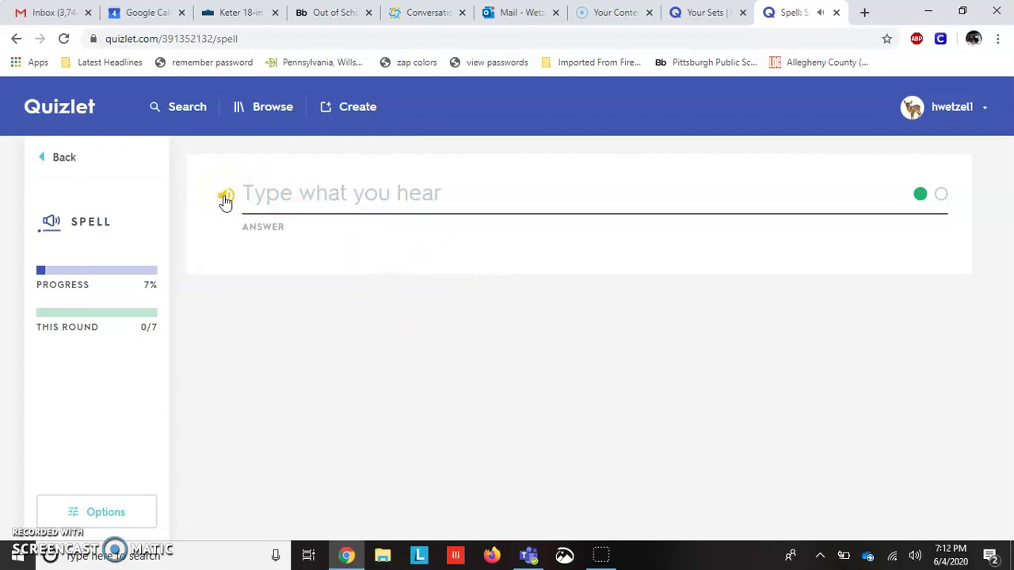
left_click(298, 187)
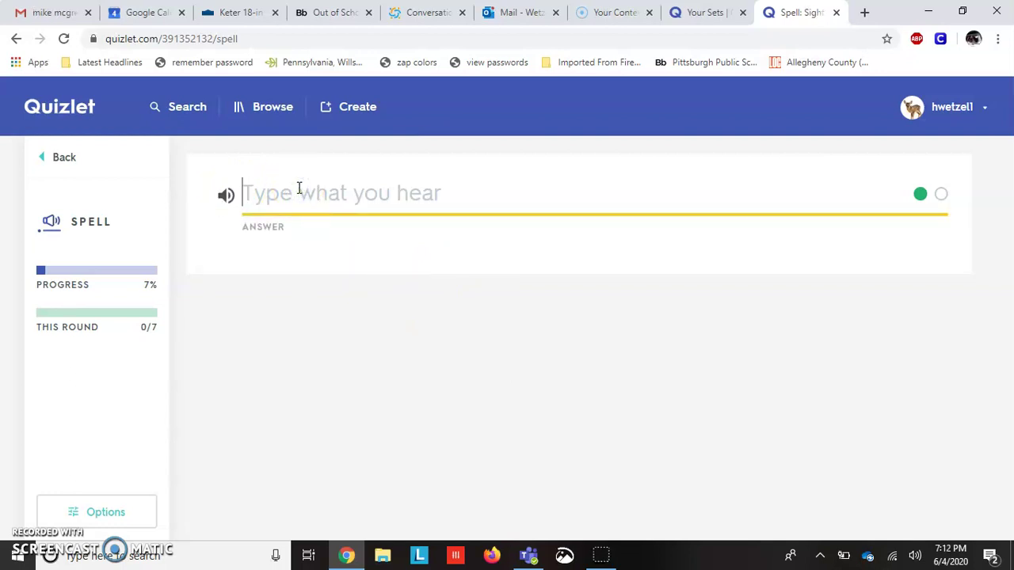
type("W")
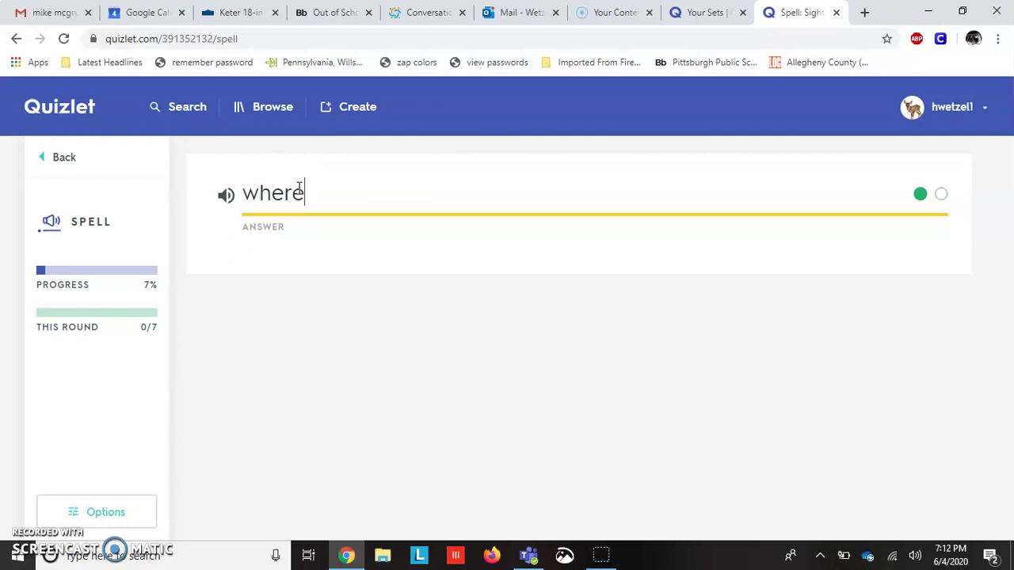
key("Return")
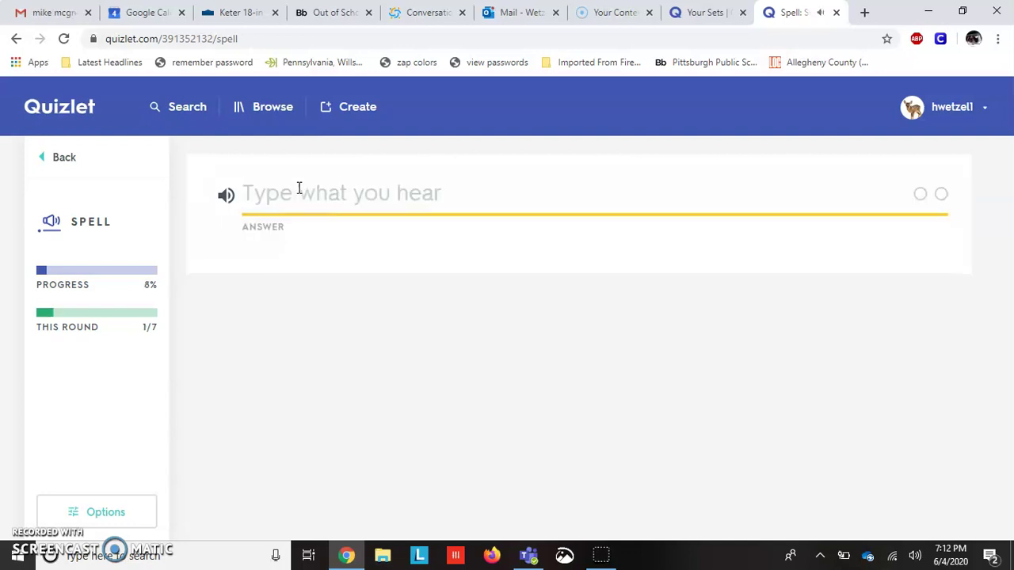
Step: Submit "he", "for" and "one" for the next three spoken words in Spell mode
type("h")
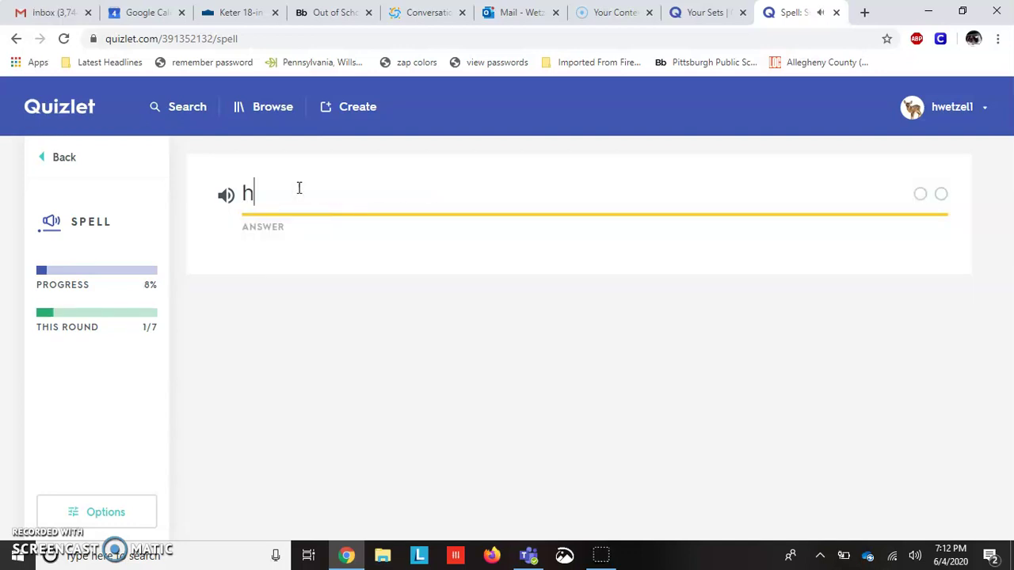
type("e")
key("Return")
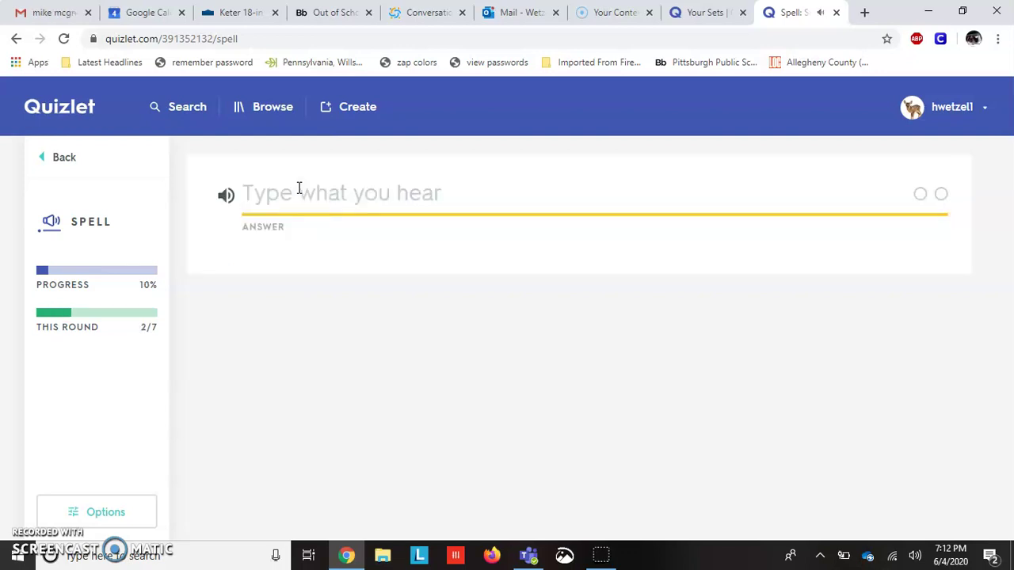
type("f")
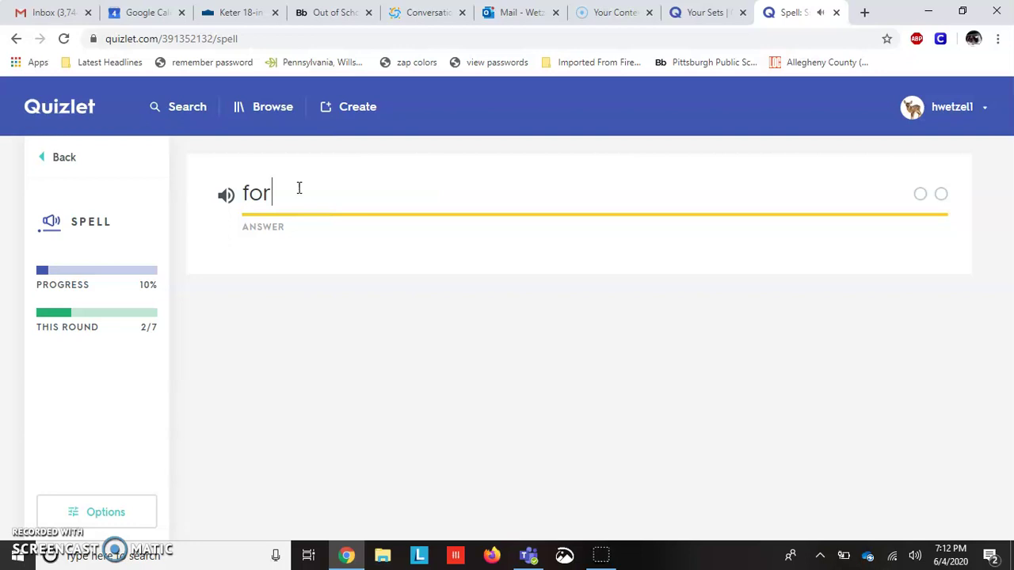
type("or")
key("Return")
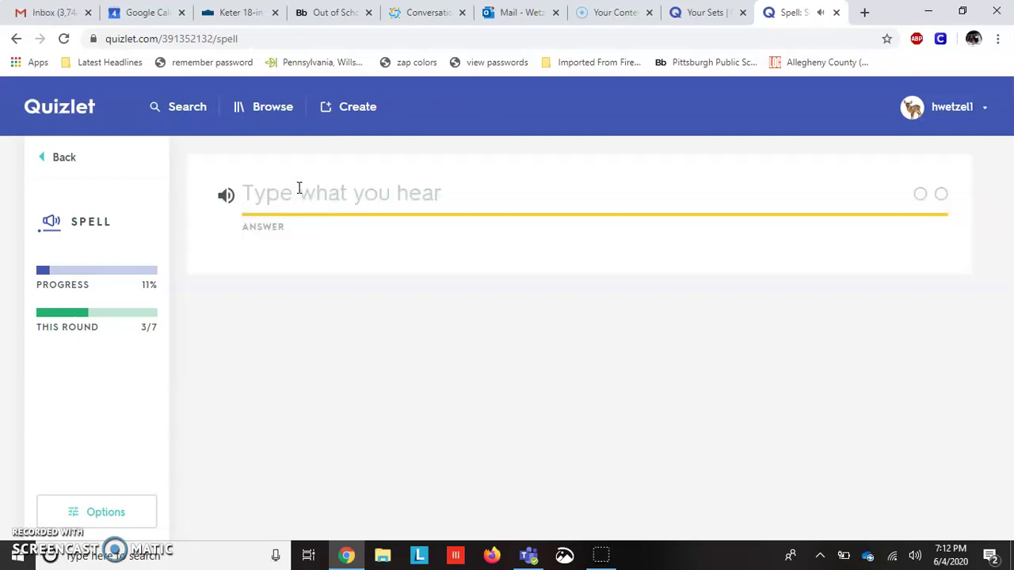
type("one")
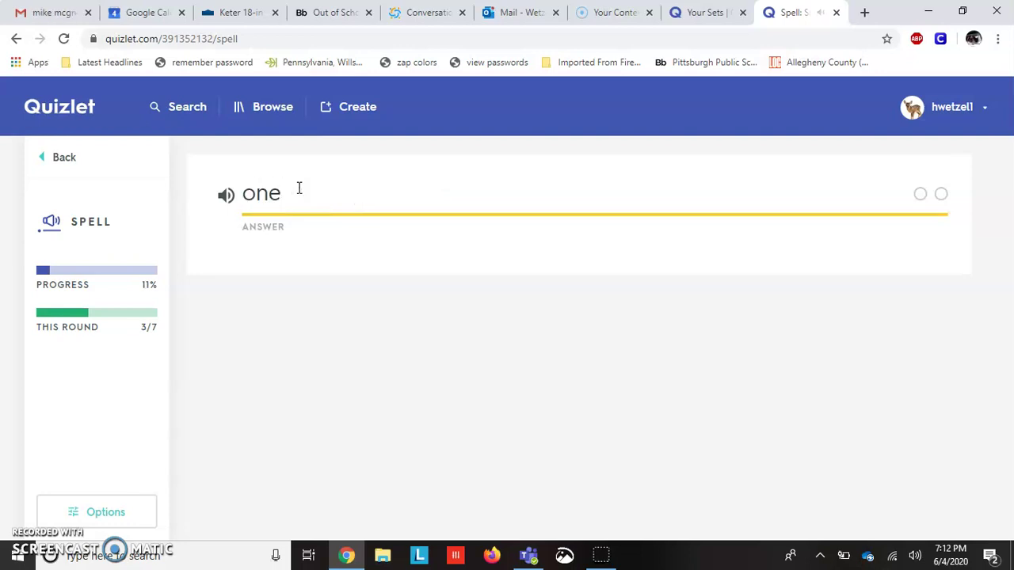
key("Return")
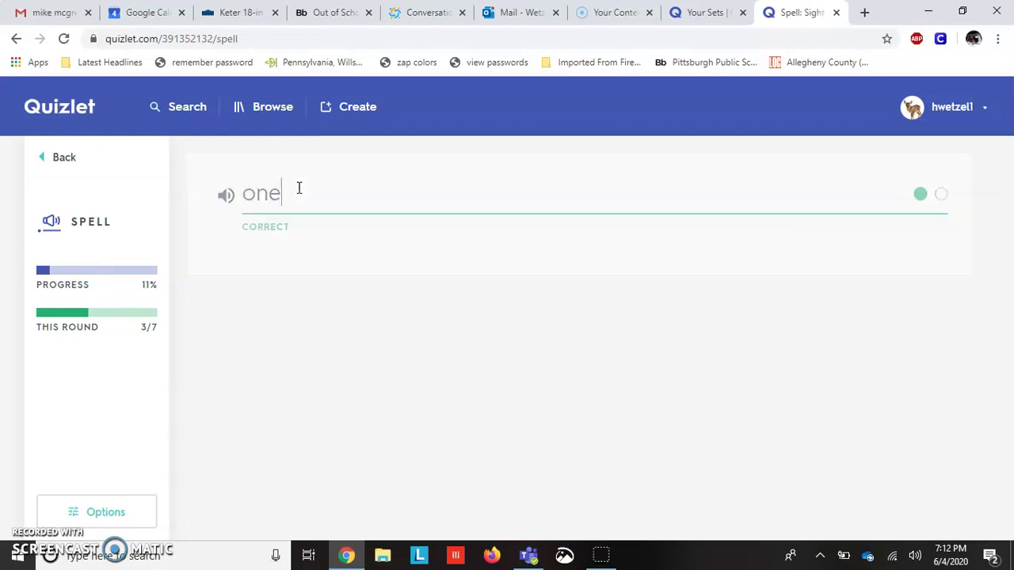
Step: Switch from Spell to Test mode and answer written questions 1 to 3 with "of", "for" and "green"
left_click(44, 159)
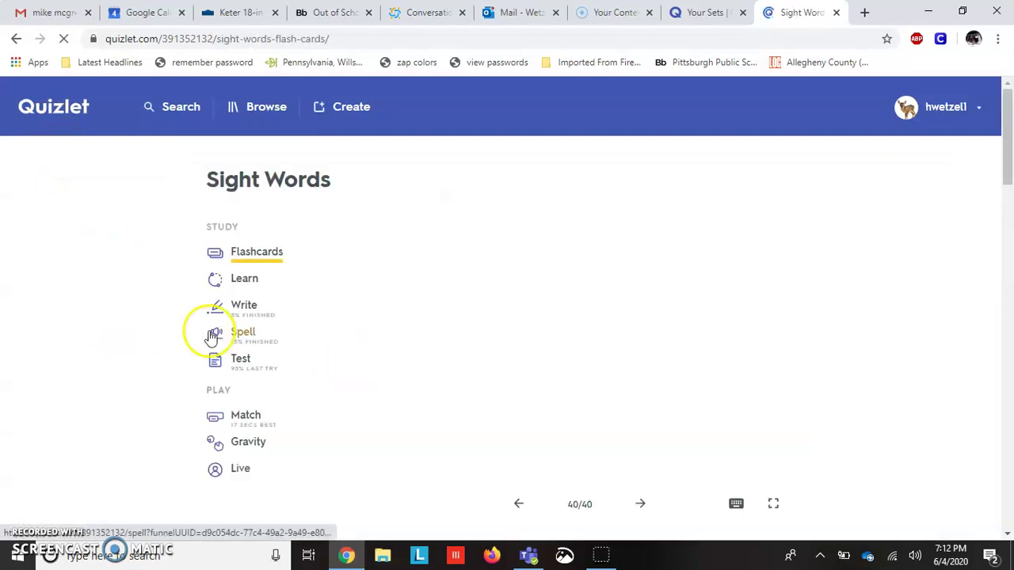
left_click(238, 360)
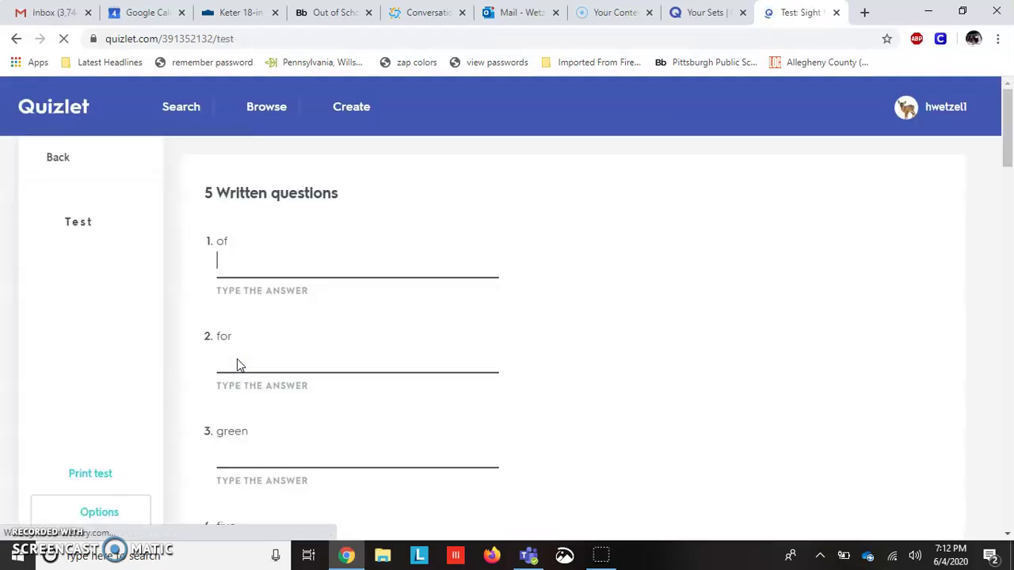
left_click(272, 265)
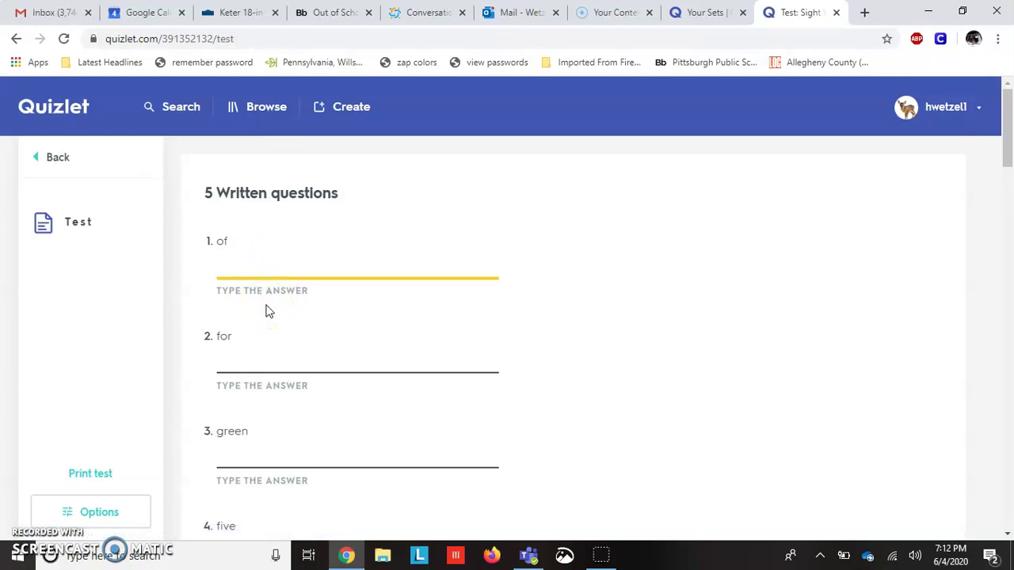
left_click(227, 265)
type("of")
left_click(221, 385)
left_click(229, 358)
type("f")
left_click(226, 449)
type("green")
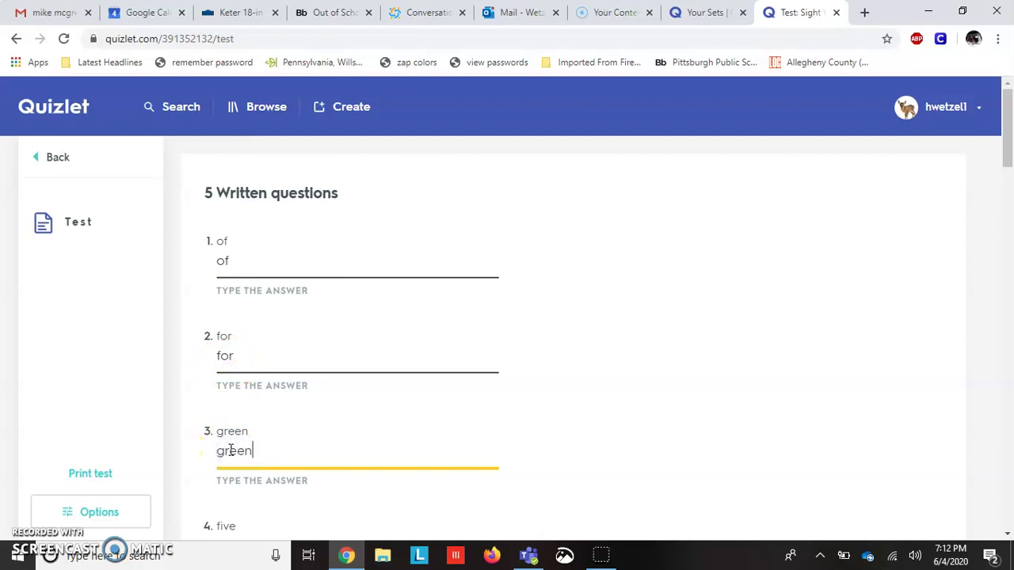
Step: Answer written questions 4 and 5 of the test with "five" and "four"
left_click_drag(1008, 150, 1009, 202)
left_click(330, 225)
type("five")
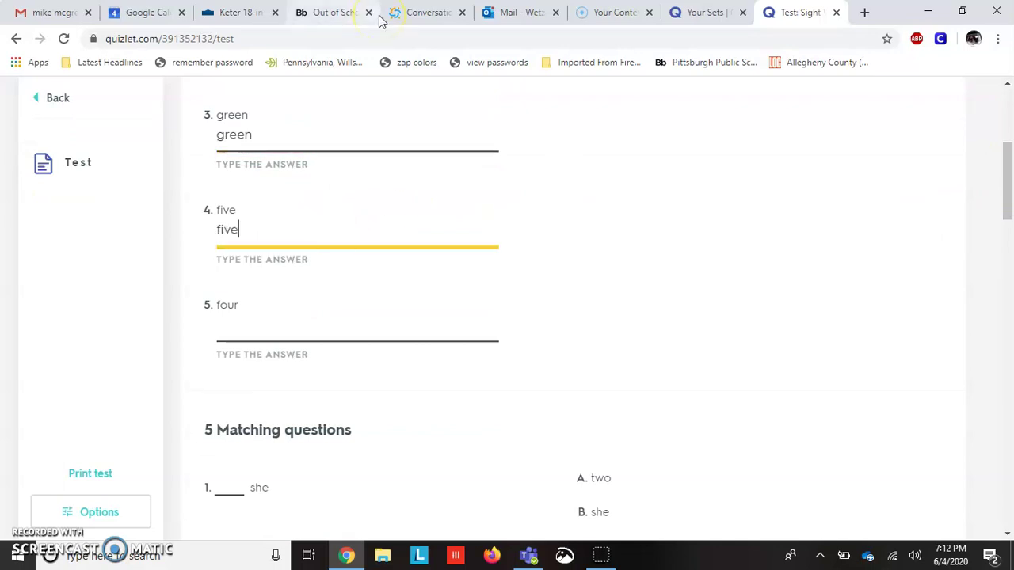
left_click(249, 323)
type("four")
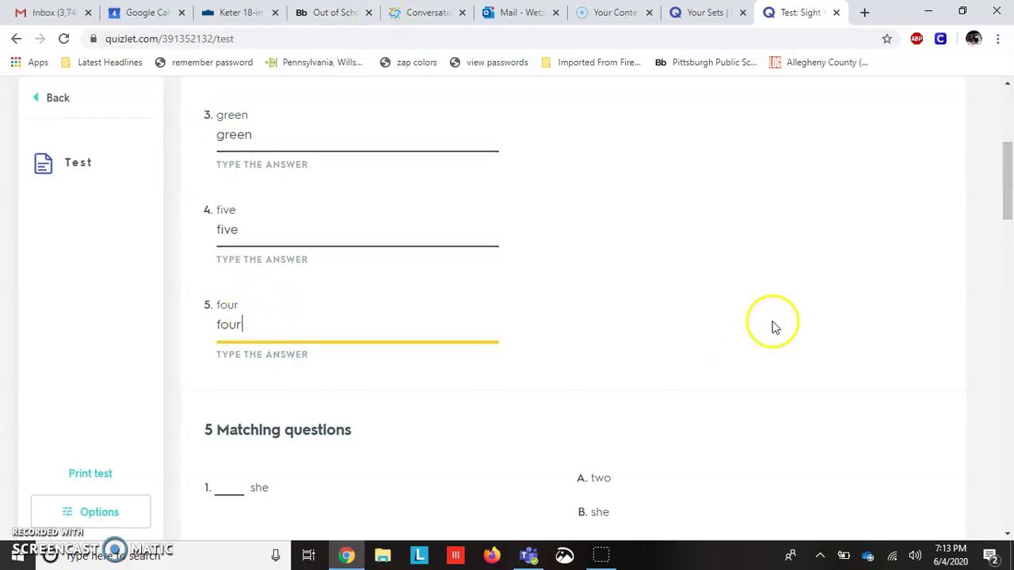
Step: Fill in the matching questions with b for "she", d for "they", c for "he", a for "two" and e for "the"
left_click_drag(1004, 169, 1008, 230)
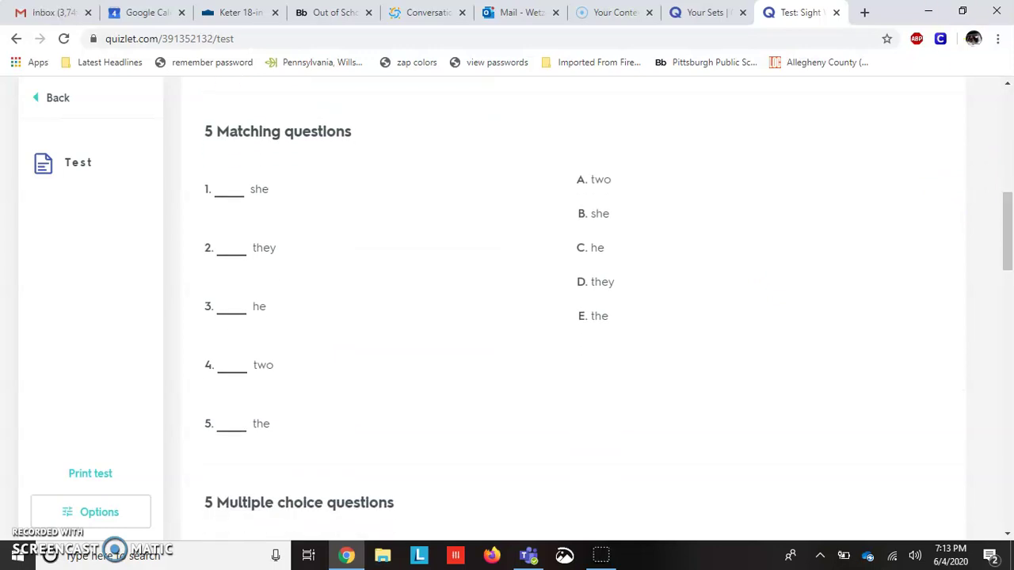
left_click(224, 199)
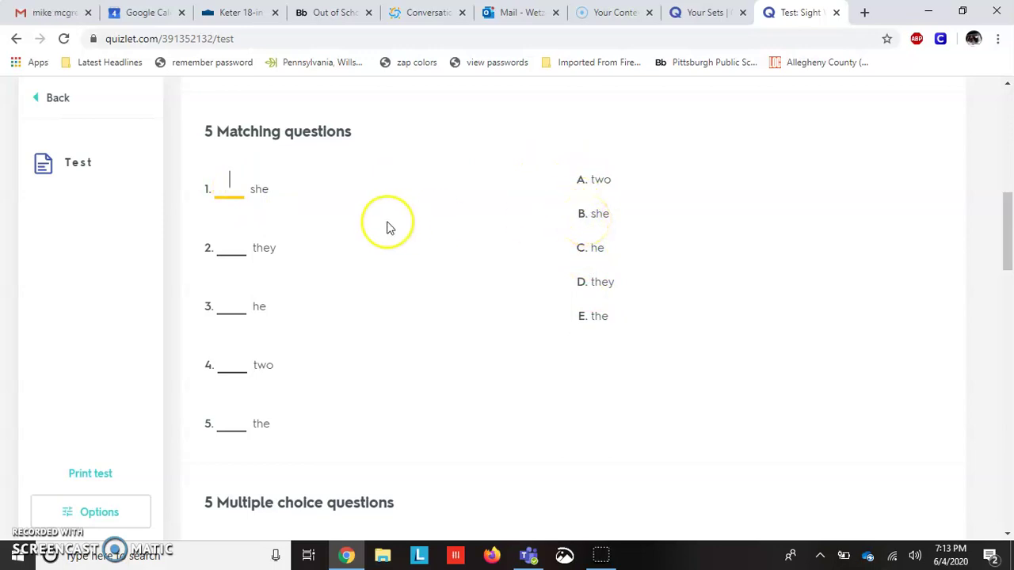
type("b")
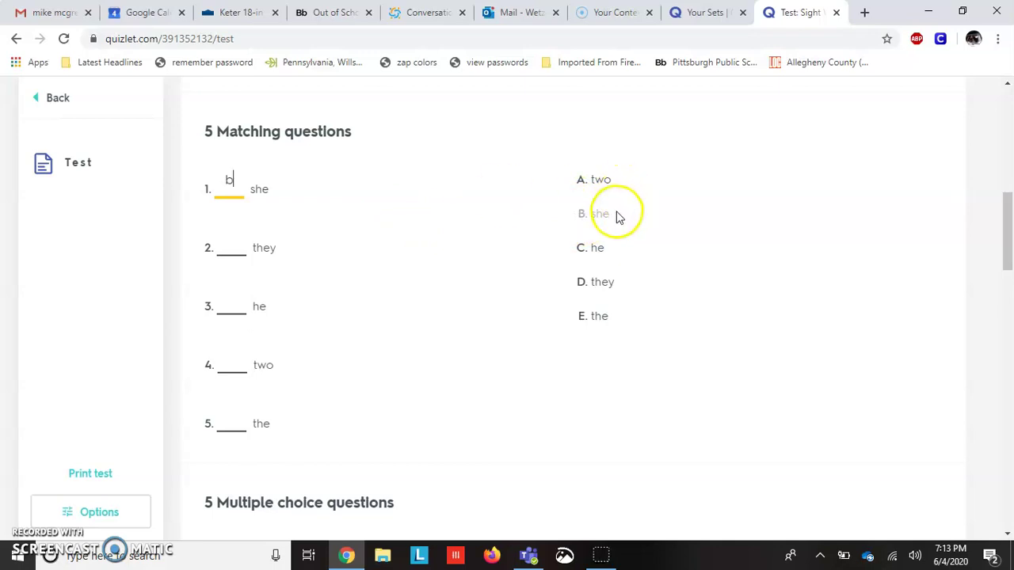
left_click(223, 250)
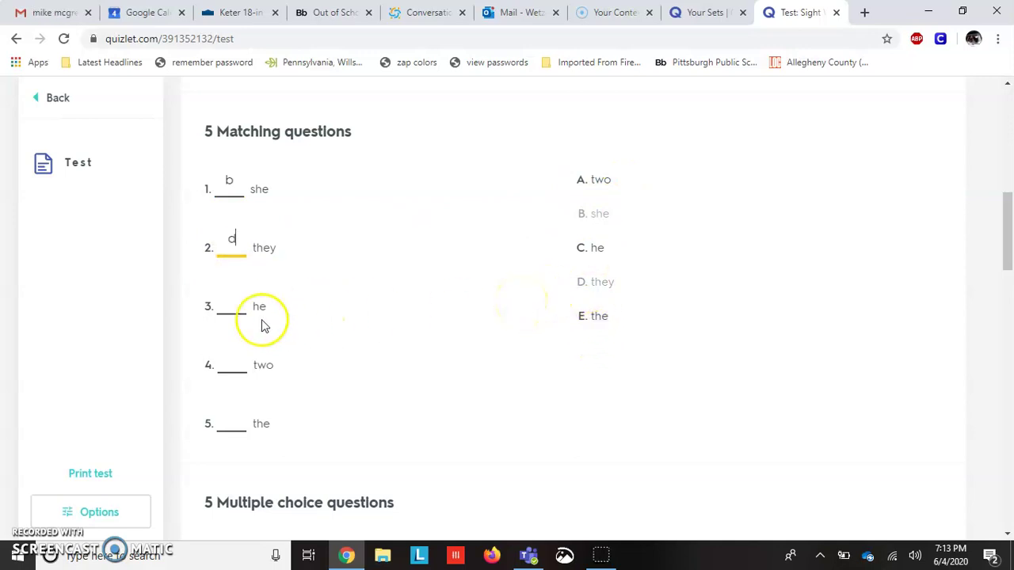
left_click(233, 308)
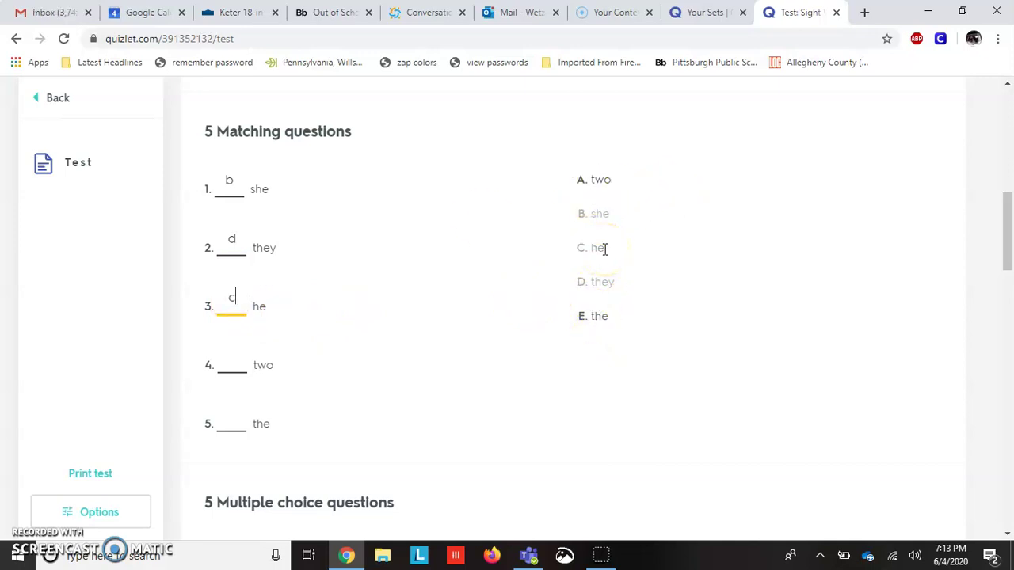
left_click(236, 362)
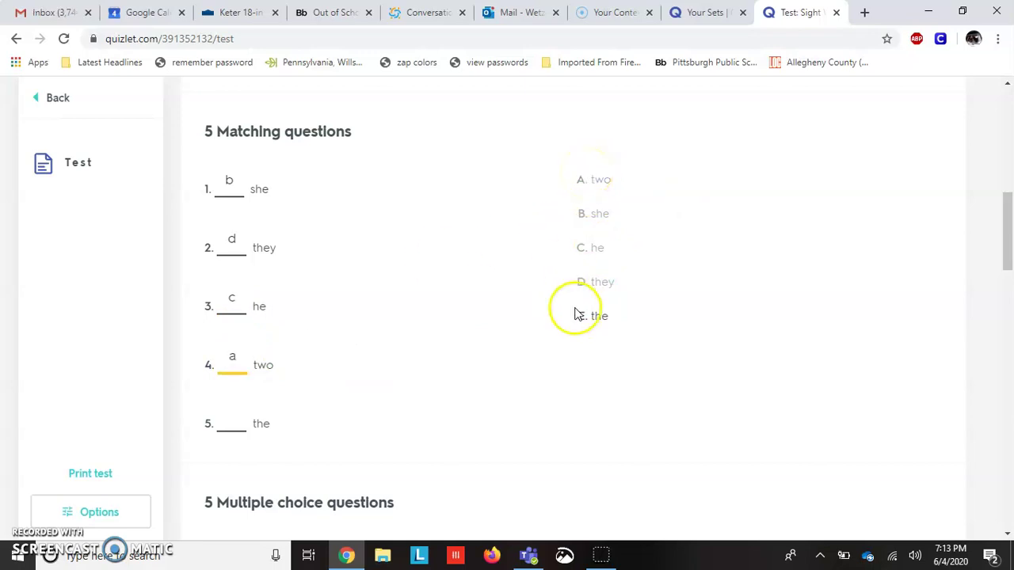
left_click(244, 415)
type("e")
Step: Answer multiple choice questions 1 to 5 with "like", "the", "little", "here" and "one", in that order
left_click_drag(1010, 234, 1008, 299)
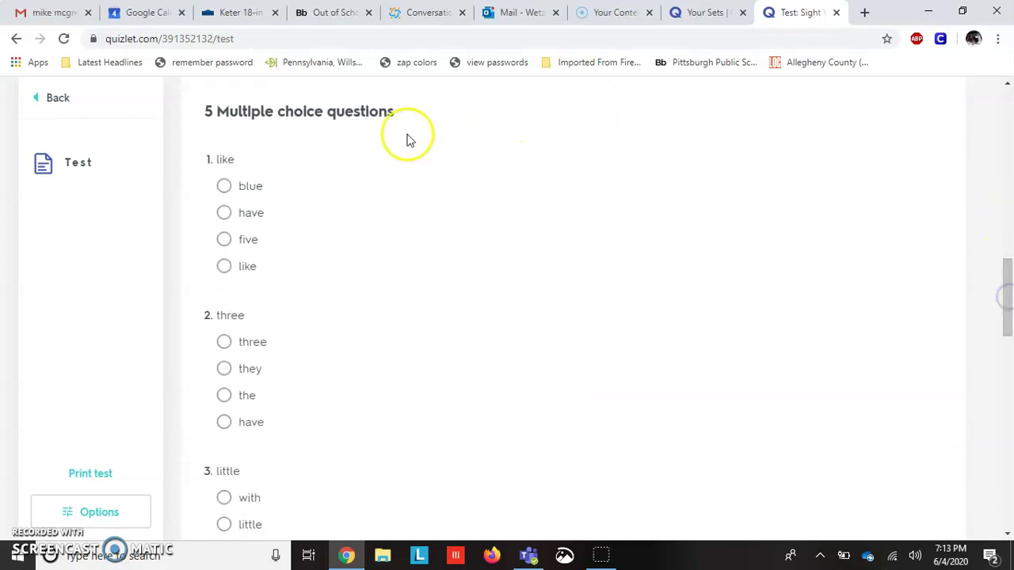
left_click(222, 267)
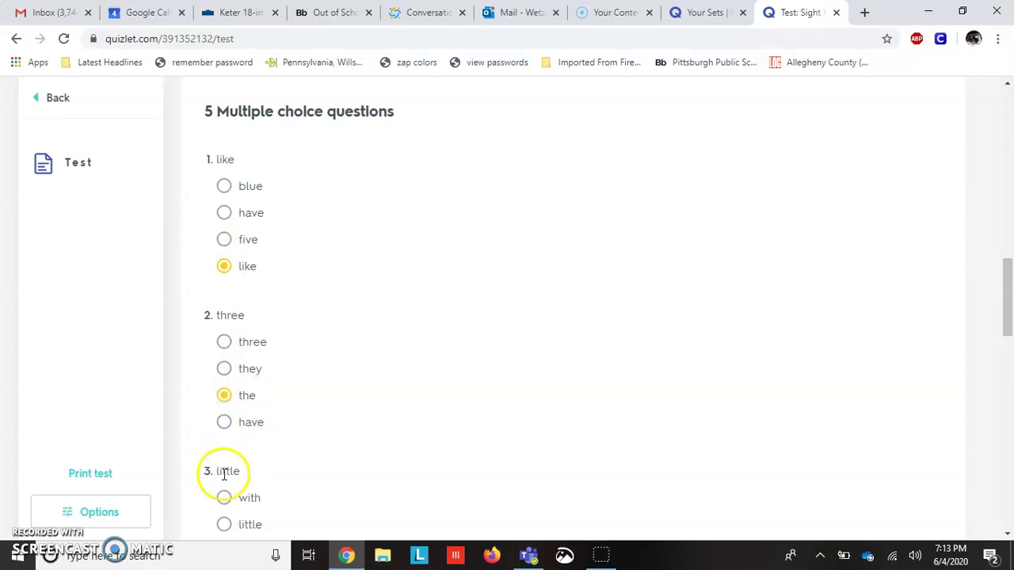
left_click_drag(1008, 288, 1008, 319)
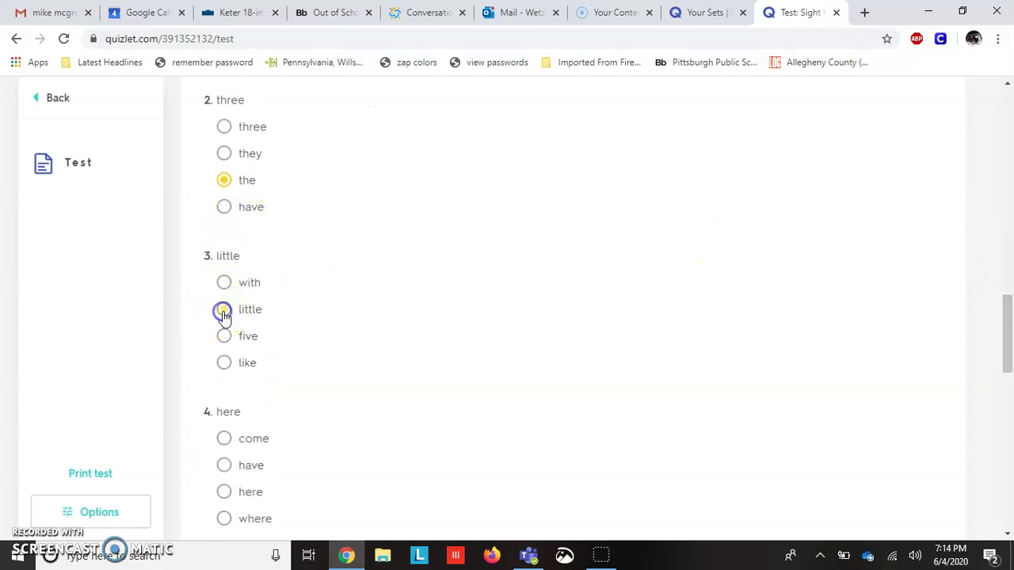
left_click(225, 492)
left_click(1011, 326)
left_click_drag(1011, 326, 1011, 379)
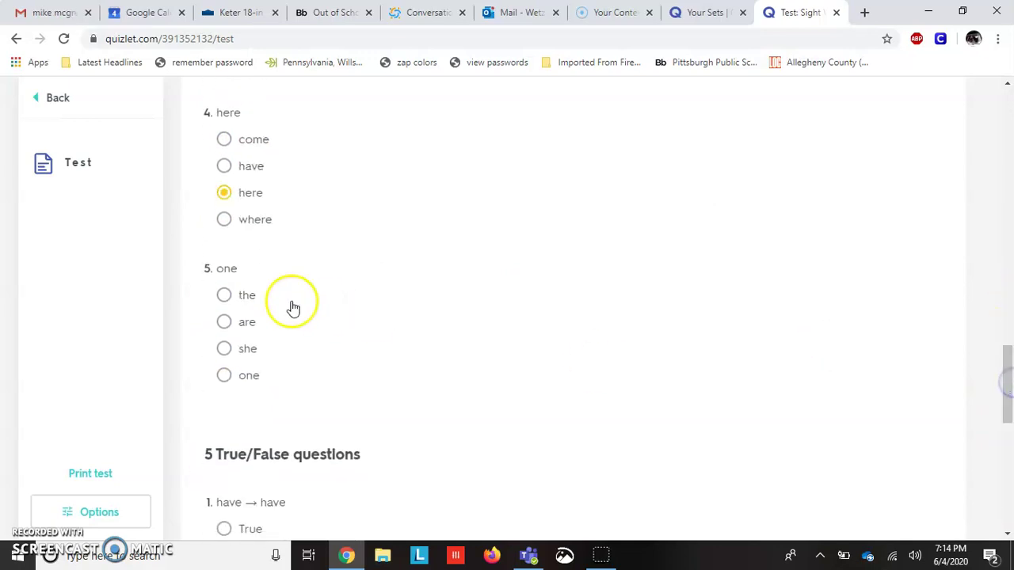
left_click(224, 375)
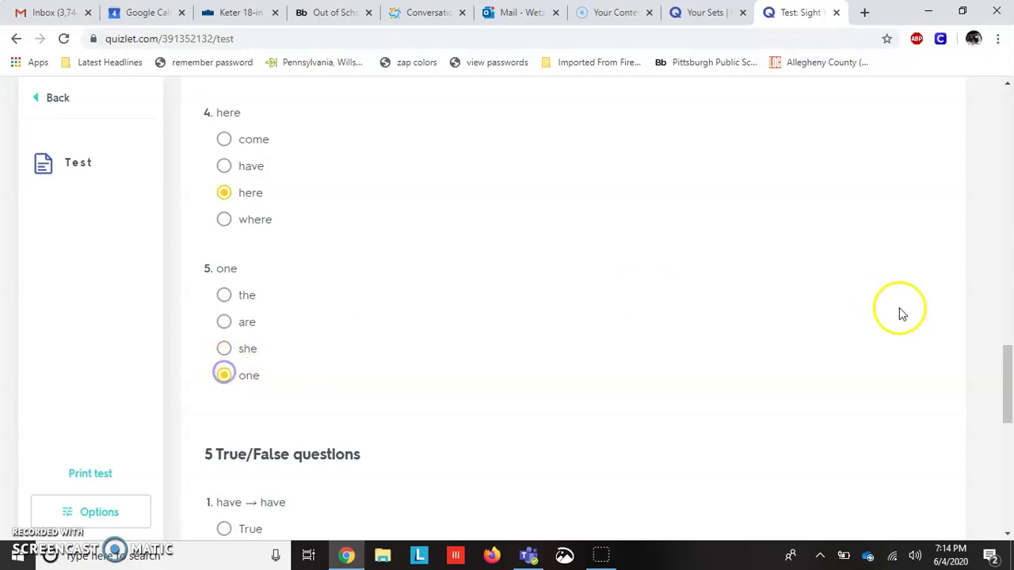
Step: Mark the true/false pairs for "have", "are", "we" and "I" as True and "from → for" as False
left_click_drag(1010, 380, 1010, 452)
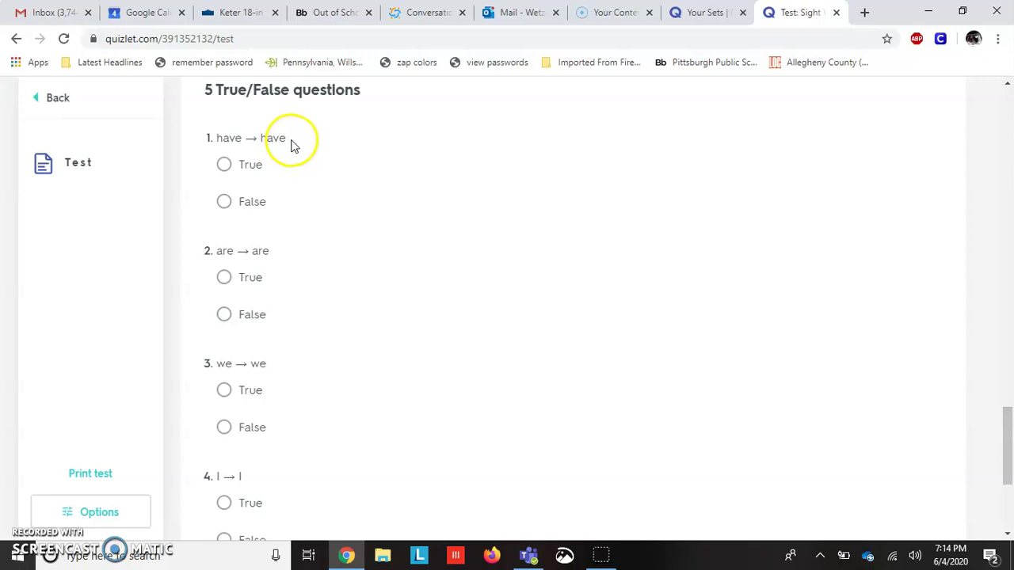
left_click(224, 166)
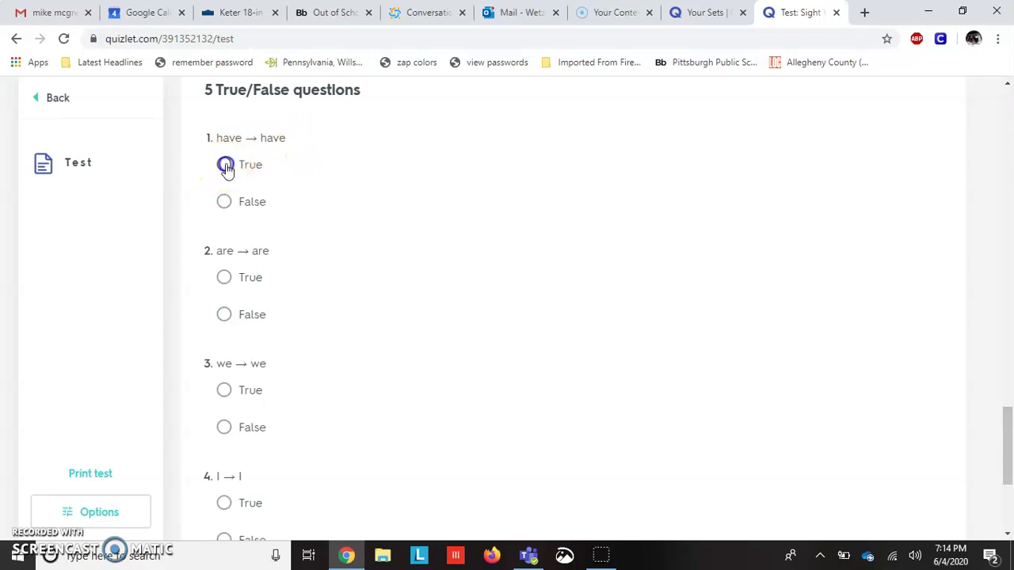
left_click(225, 277)
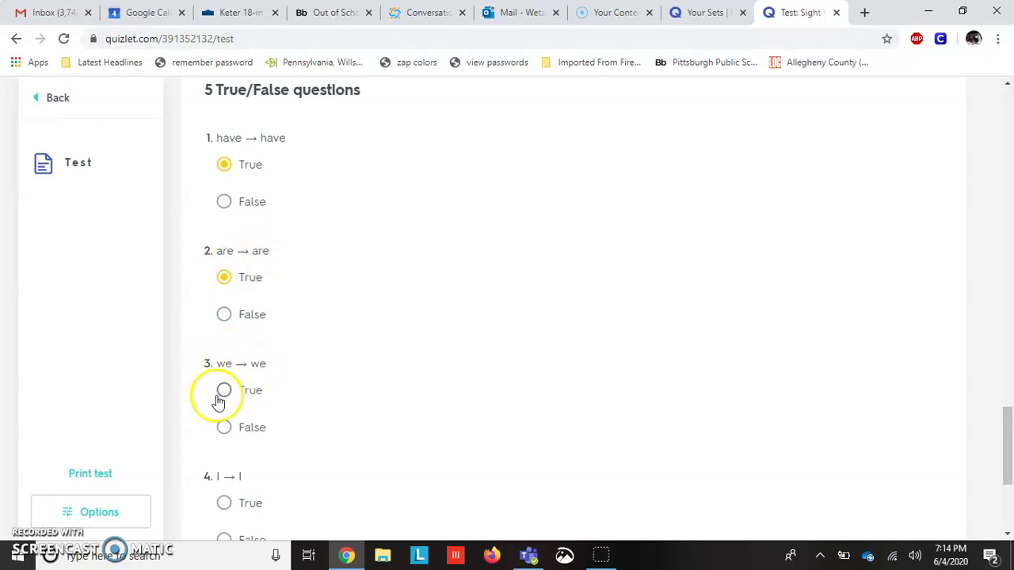
left_click_drag(1003, 423, 1006, 449)
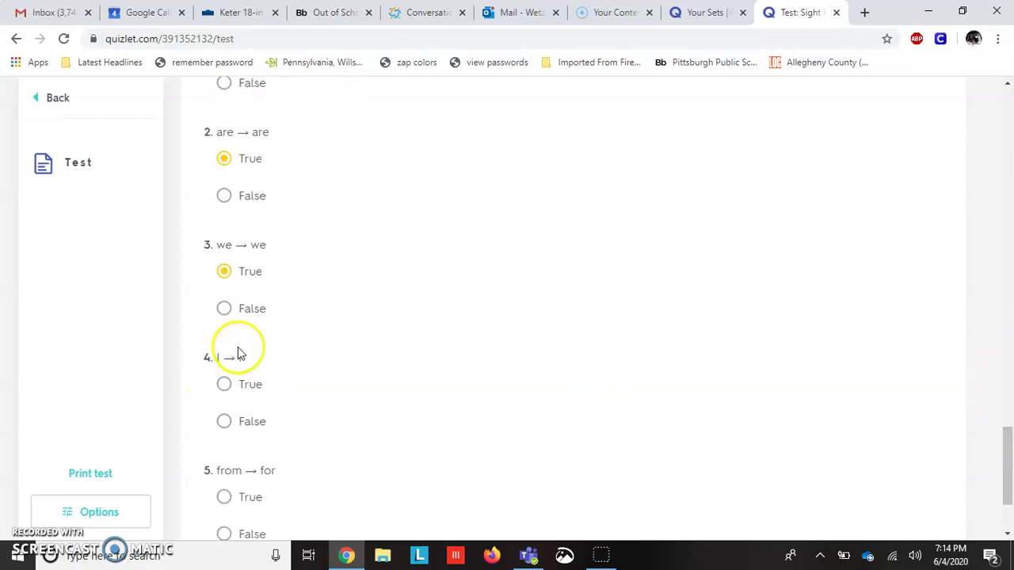
left_click(224, 387)
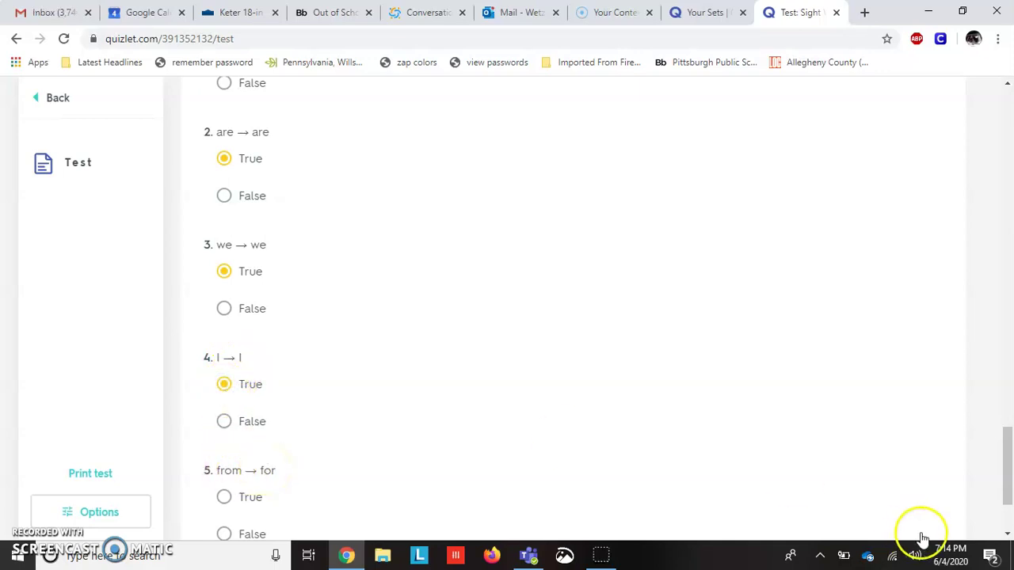
left_click(1007, 537)
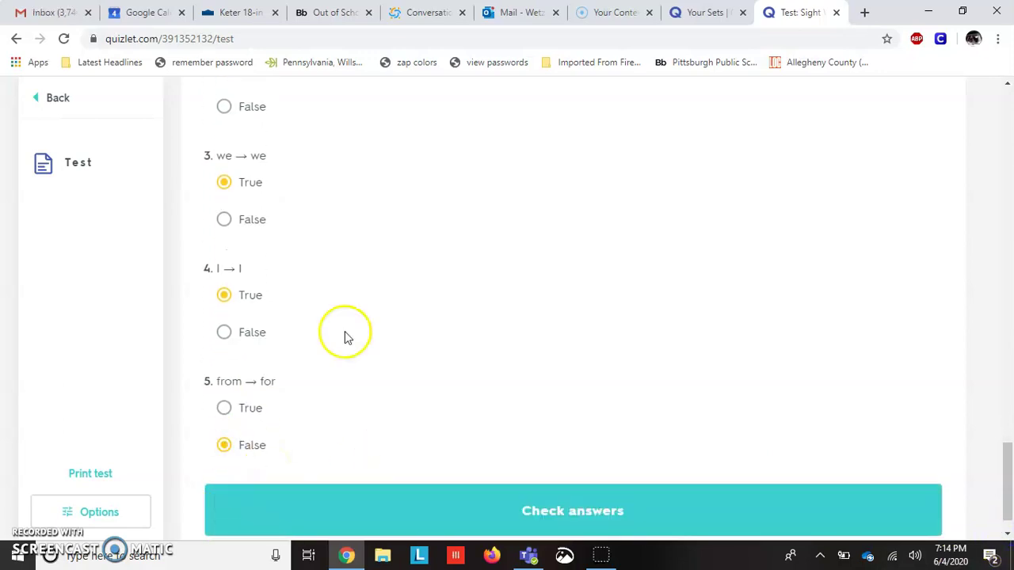
Step: Submit the completed test for checking and review the graded answers through to the end
left_click(459, 519)
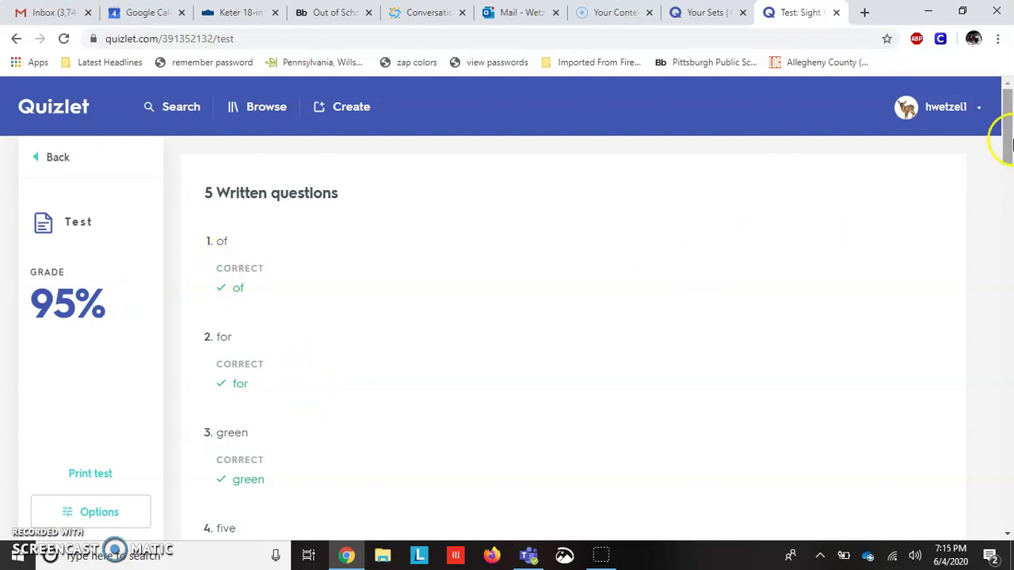
left_click_drag(1008, 126, 1007, 349)
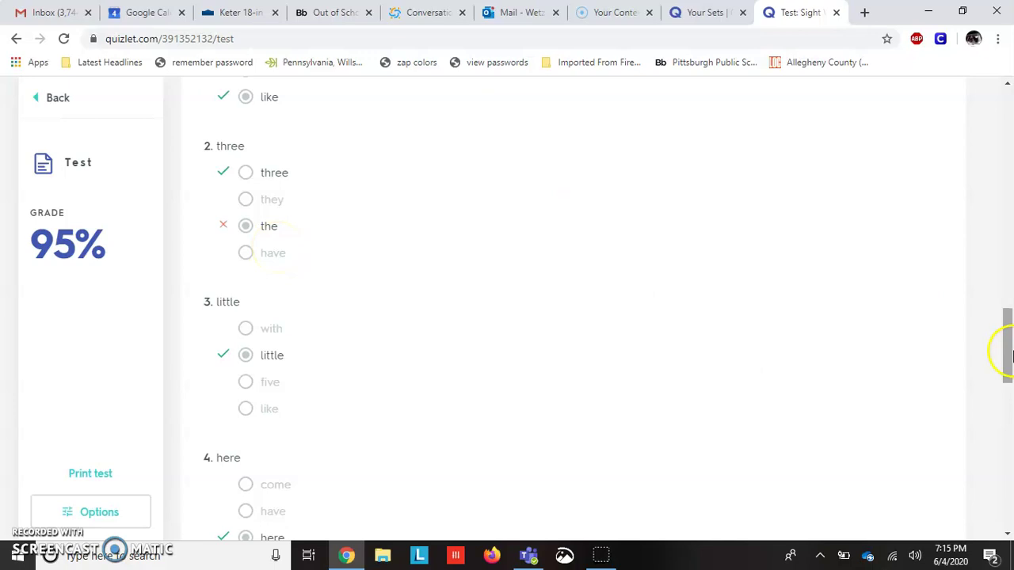
left_click_drag(1010, 353, 1010, 503)
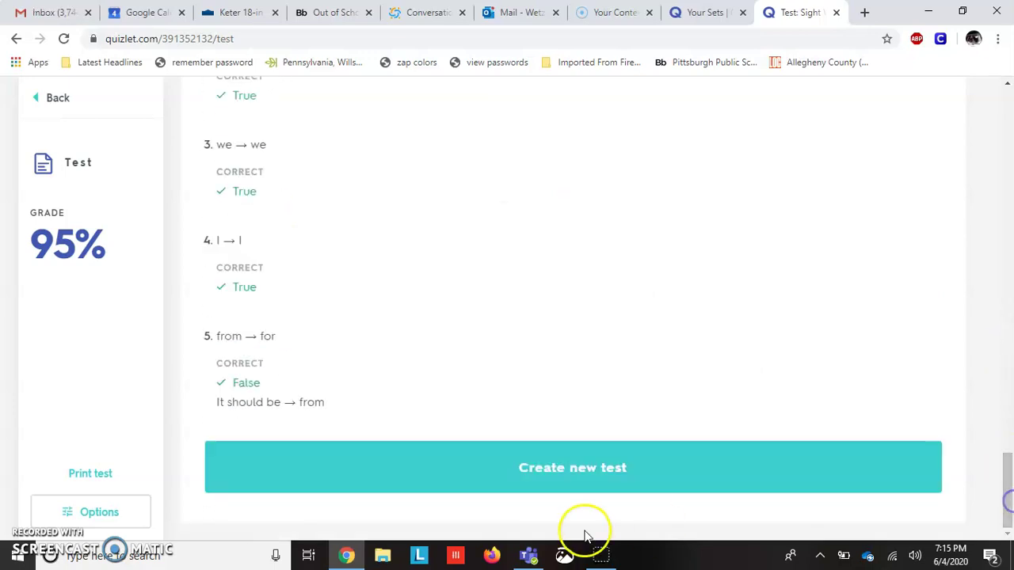
Step: Leave Test mode for the Match game of the Sight Words set and start a round
left_click(57, 100)
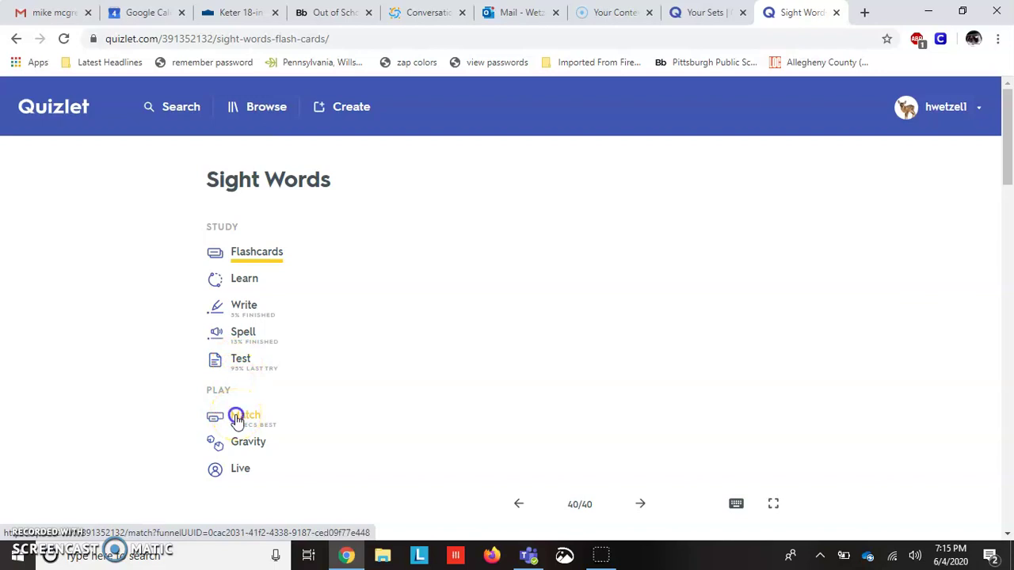
left_click(236, 417)
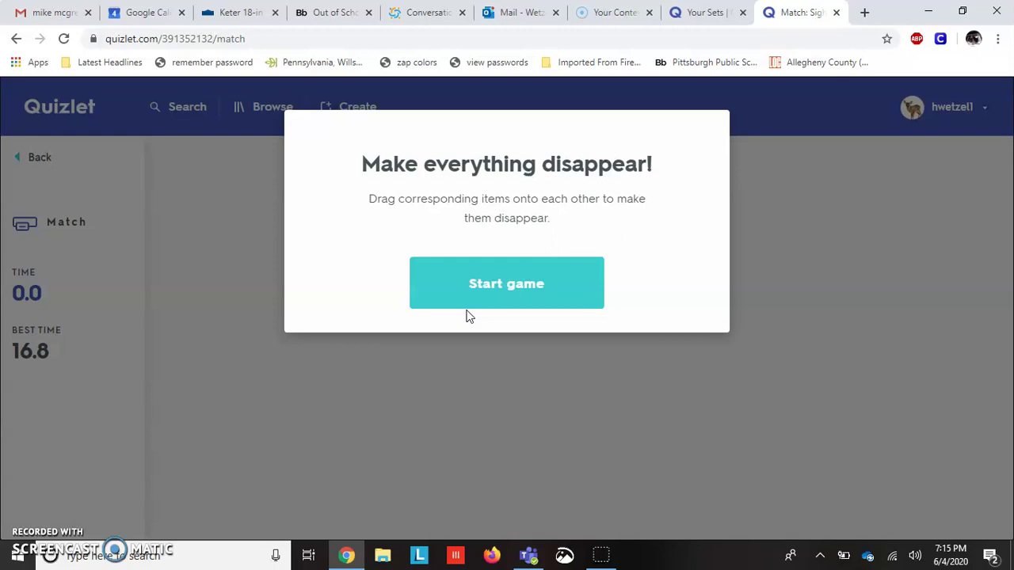
left_click(459, 280)
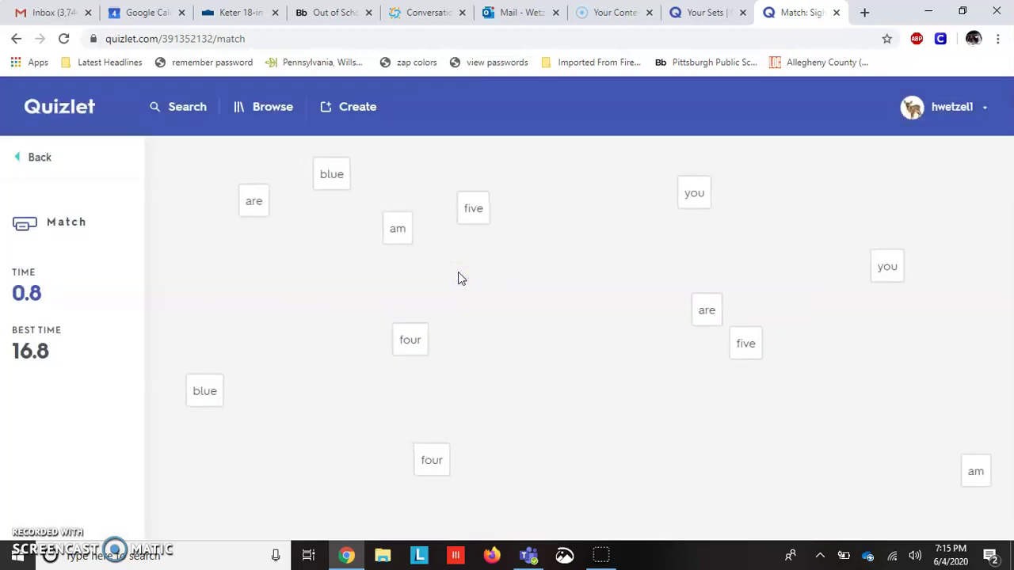
Step: Match the tile pairs "blue", "four", "am", "five", "are" and "you" to complete the Match round
left_click(244, 218)
left_click(332, 175)
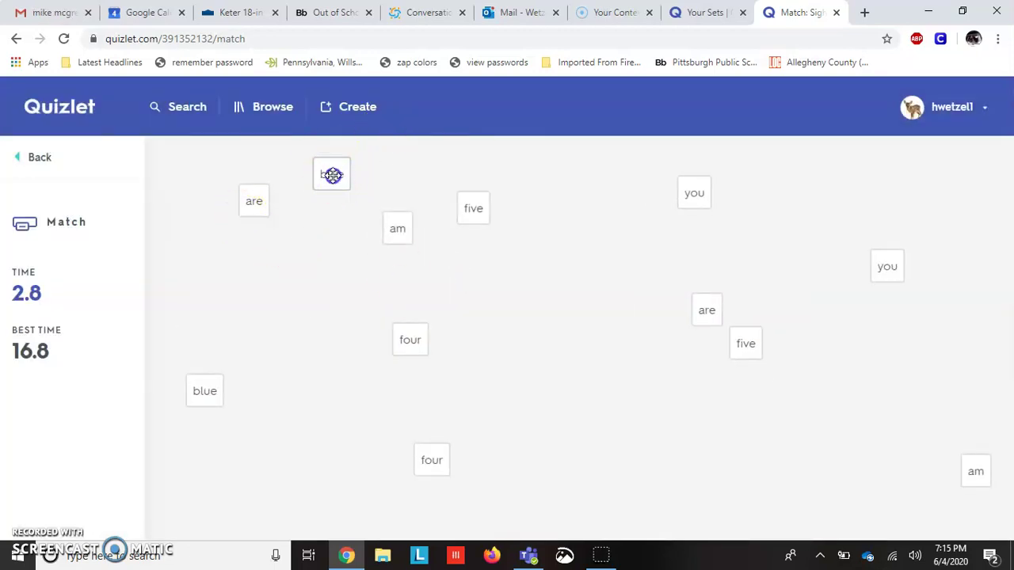
left_click_drag(331, 175, 203, 391)
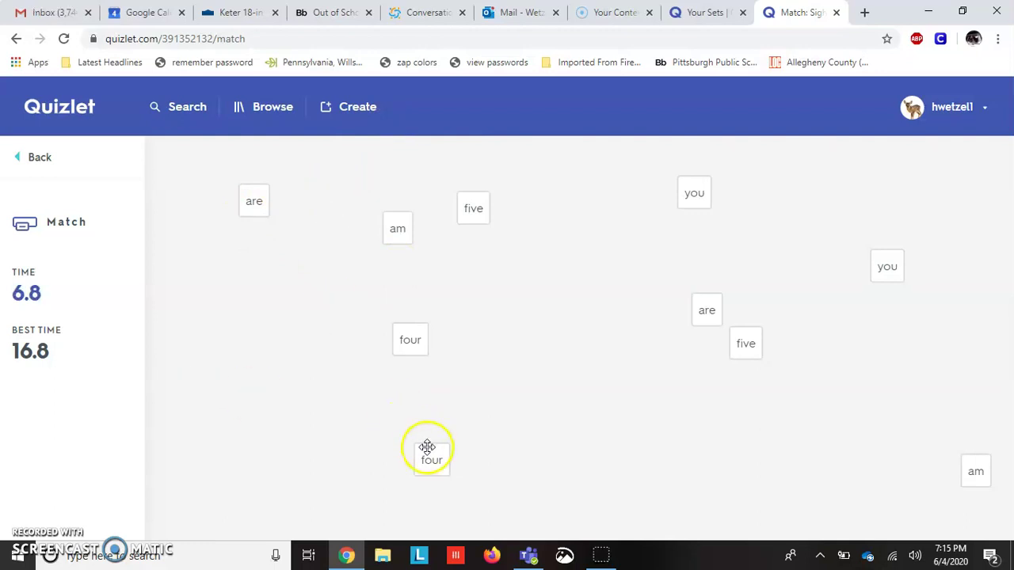
left_click_drag(430, 457, 408, 340)
left_click(381, 229)
left_click_drag(388, 229, 982, 476)
left_click_drag(757, 353, 474, 216)
left_click_drag(698, 302, 255, 209)
left_click_drag(694, 194, 910, 278)
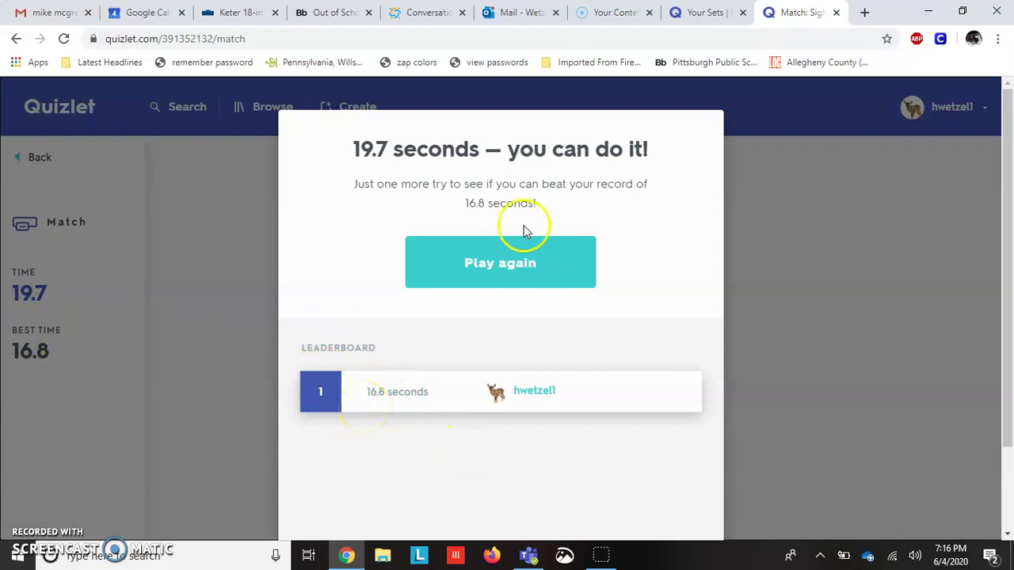
Step: Leave Match for the Sight Words set's Gravity game and start it with all terms at Medium difficulty
left_click(31, 157)
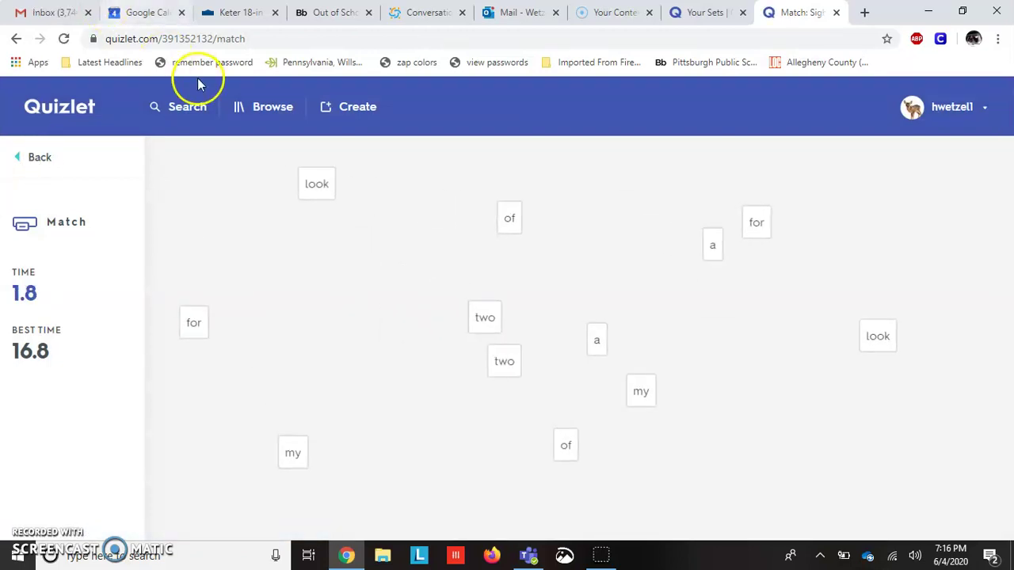
left_click(41, 157)
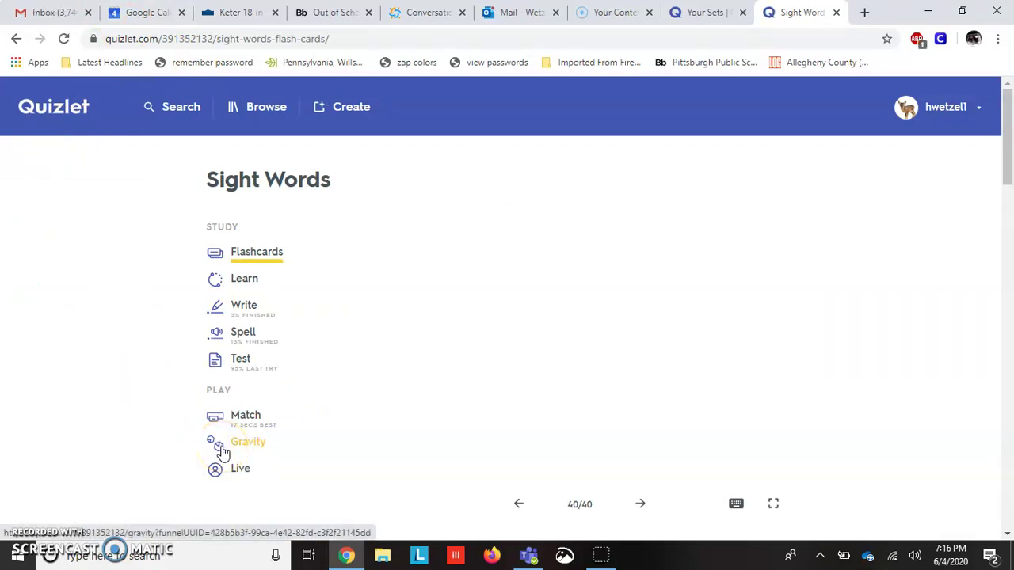
left_click(262, 450)
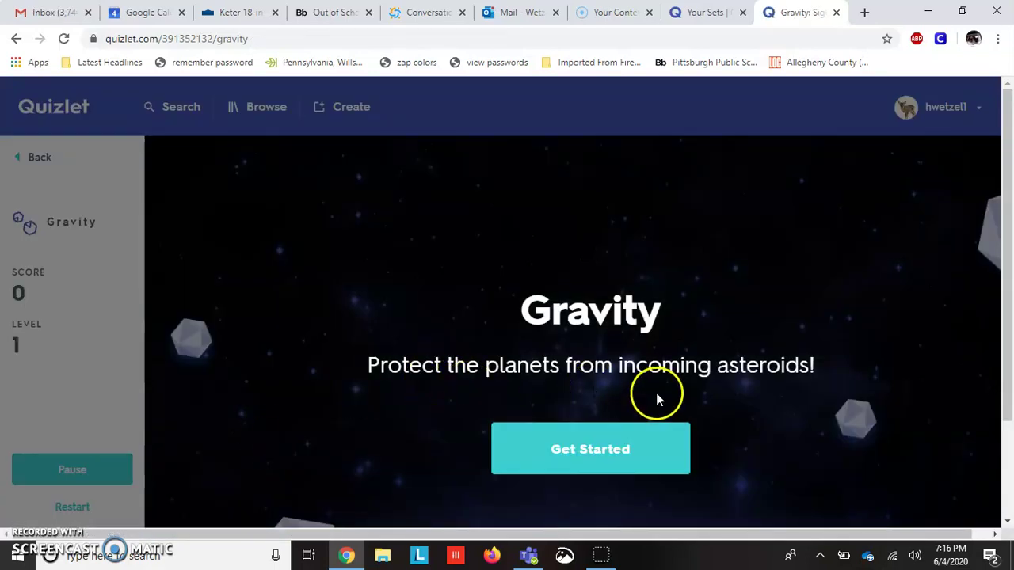
left_click(564, 439)
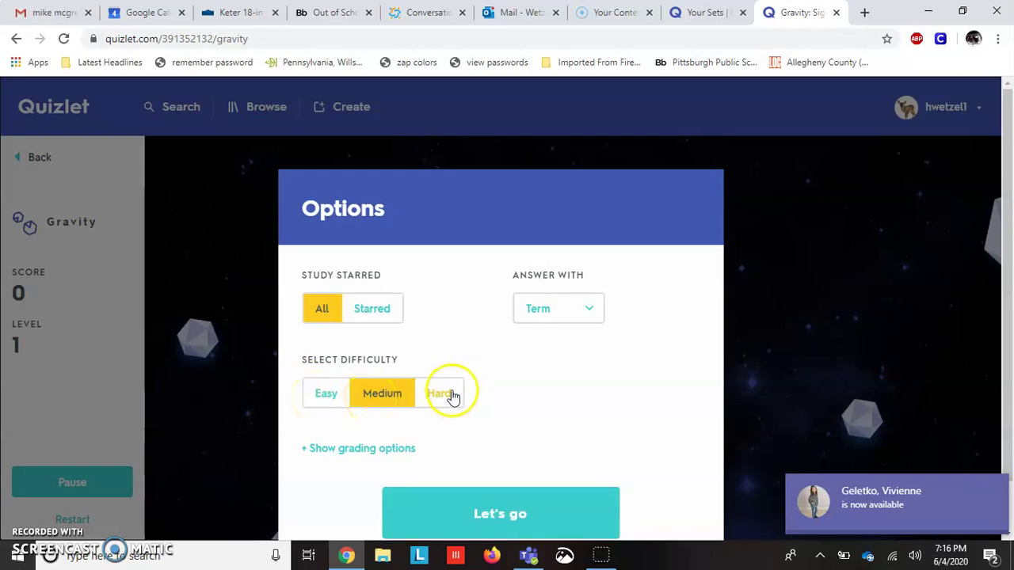
left_click(468, 527)
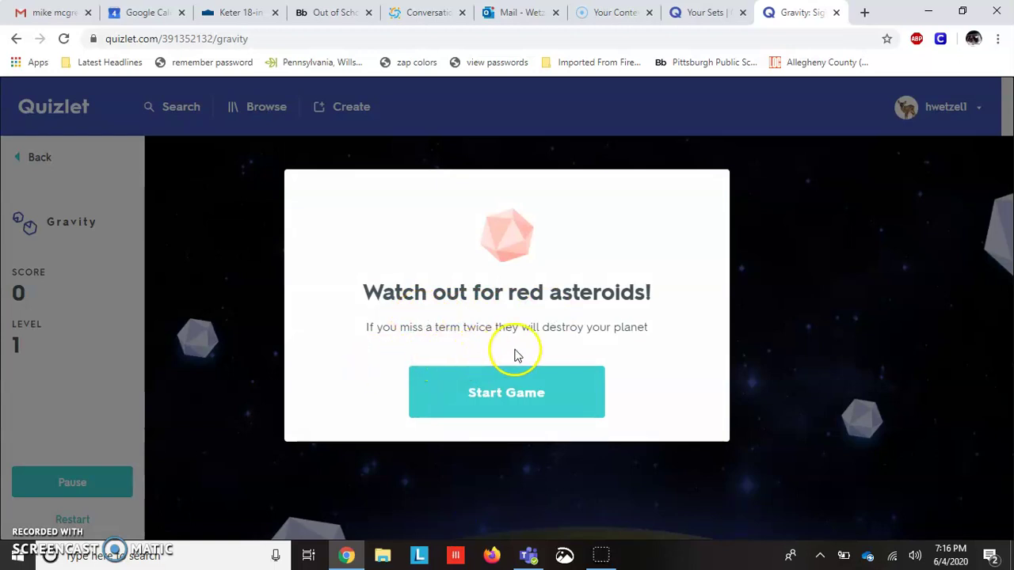
left_click(487, 396)
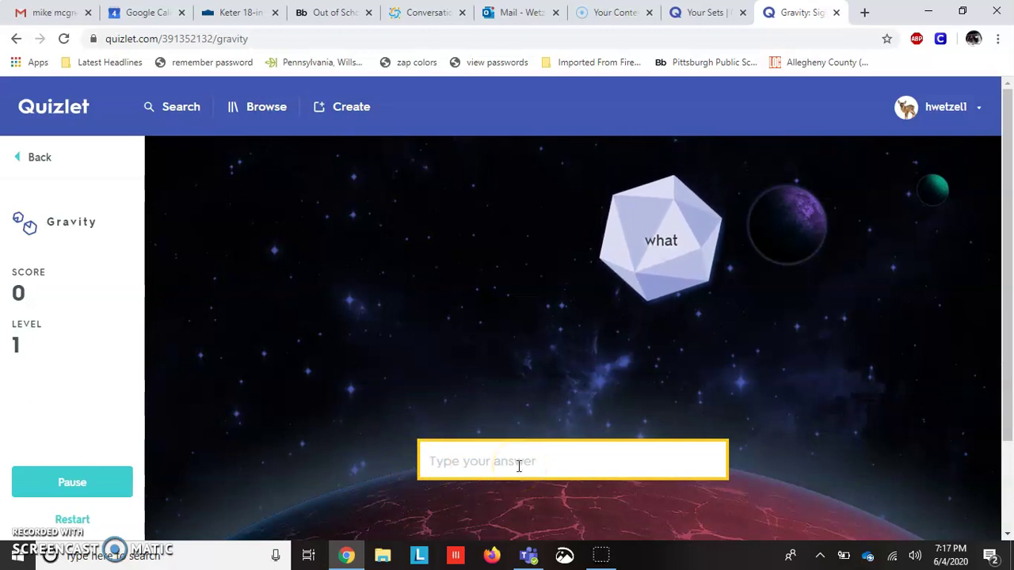
Step: Answer the first two Gravity asteroids with "what" and "with"
type("what")
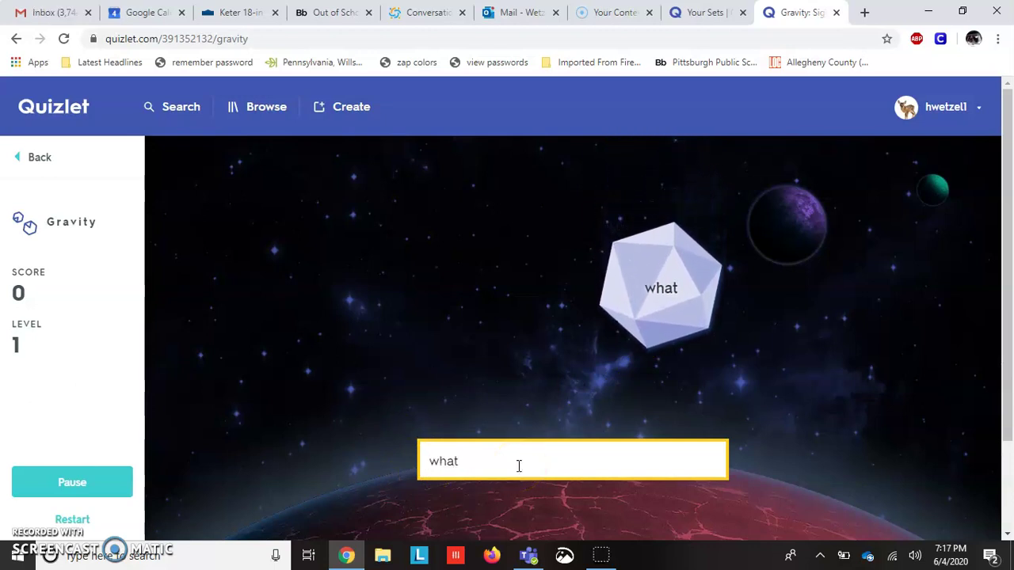
left_click(539, 463)
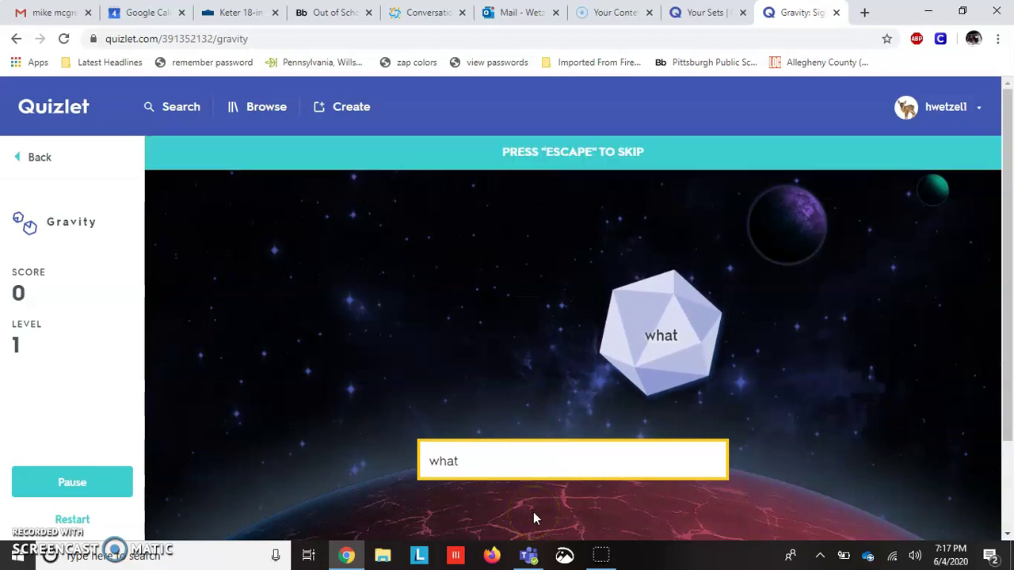
key("Return")
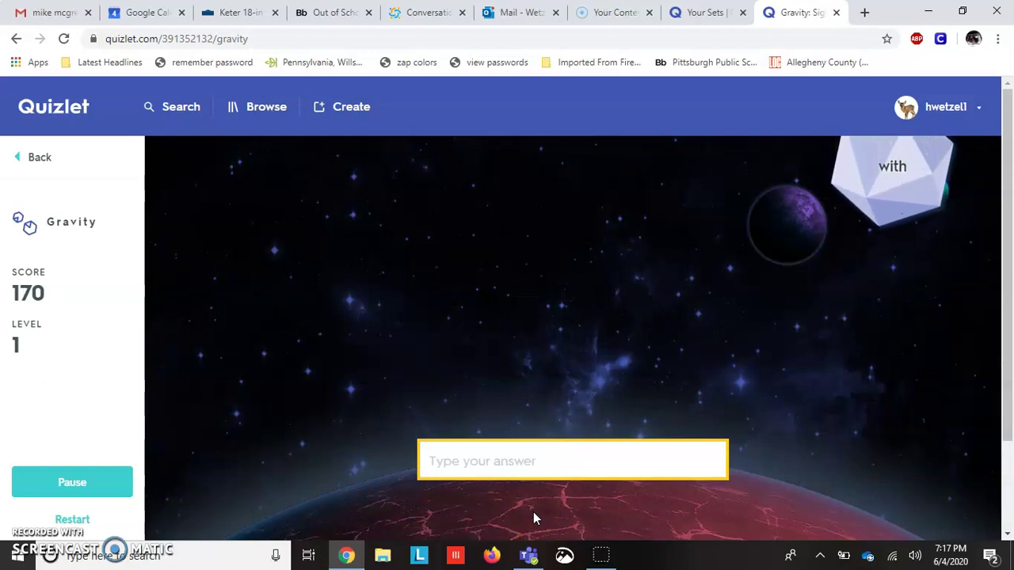
type("with")
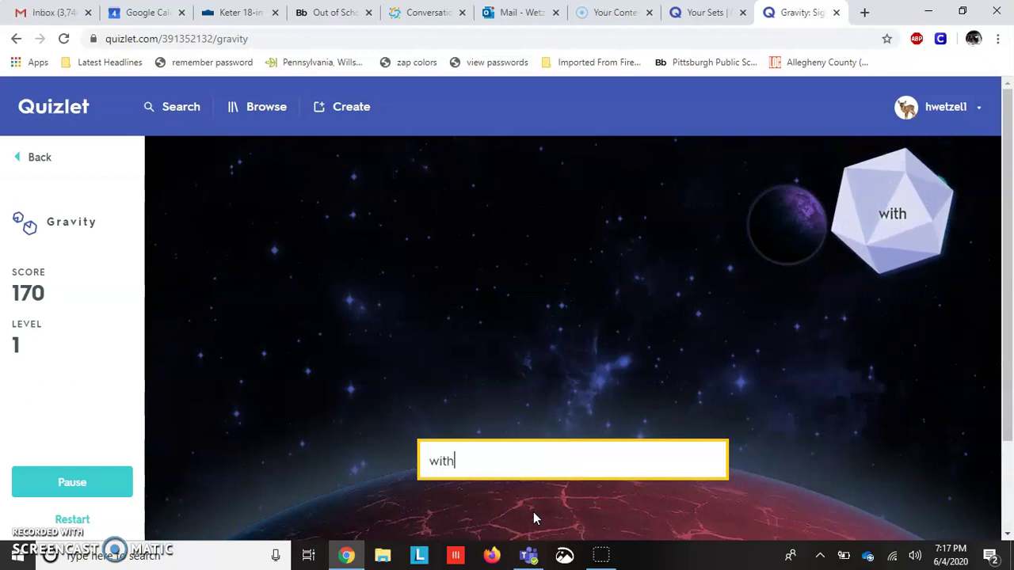
key("Return")
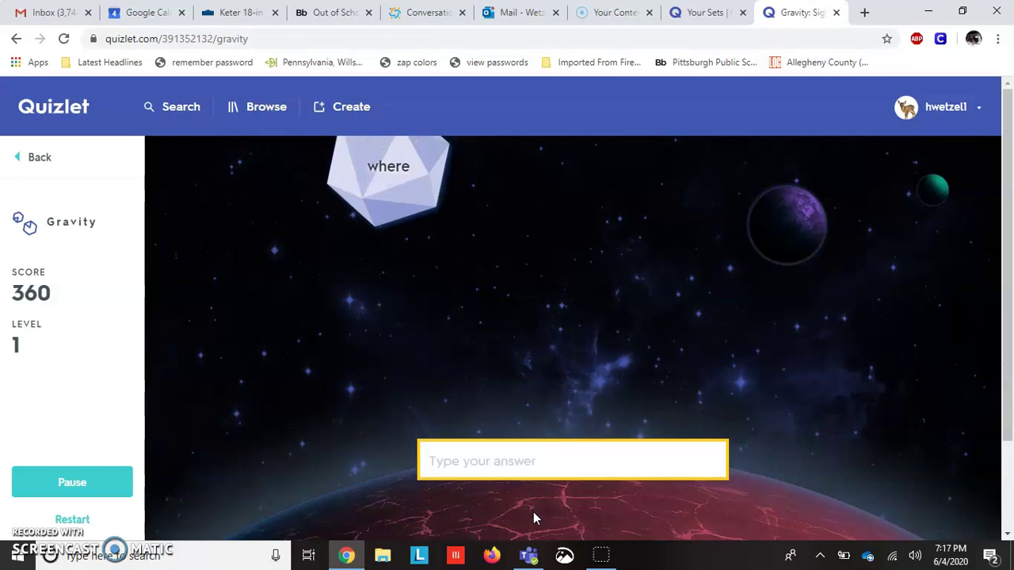
Step: Try to clear the "where" asteroid with the misspelled answers "wherer", "wheree" and "whereee"
type("wherer")
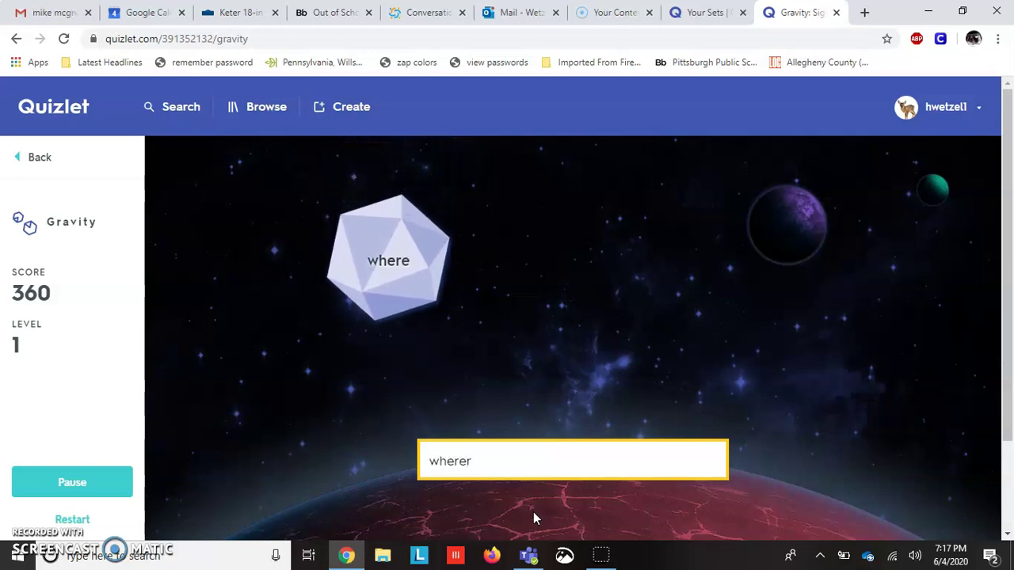
key("Return")
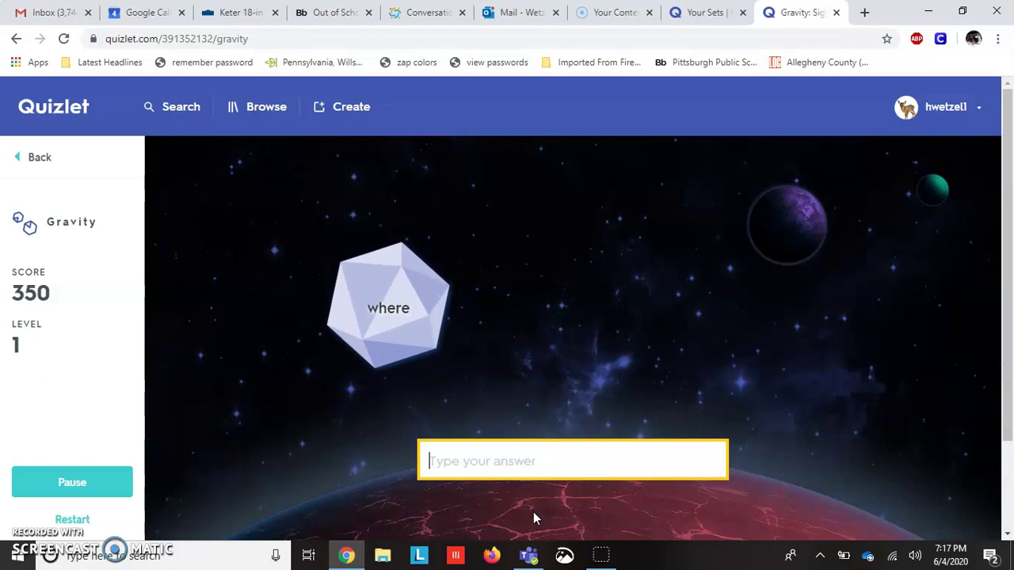
type("wh")
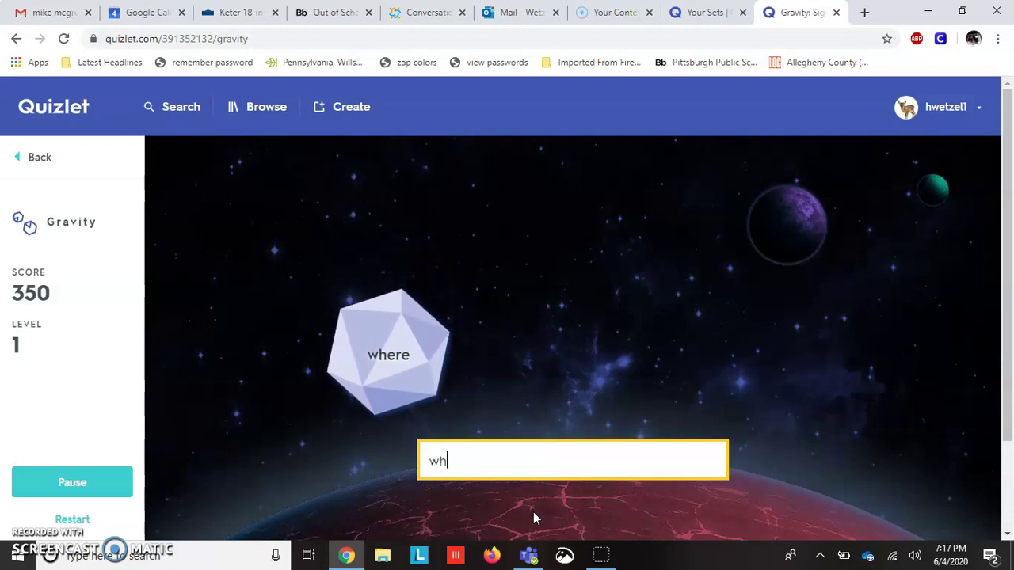
type("erea")
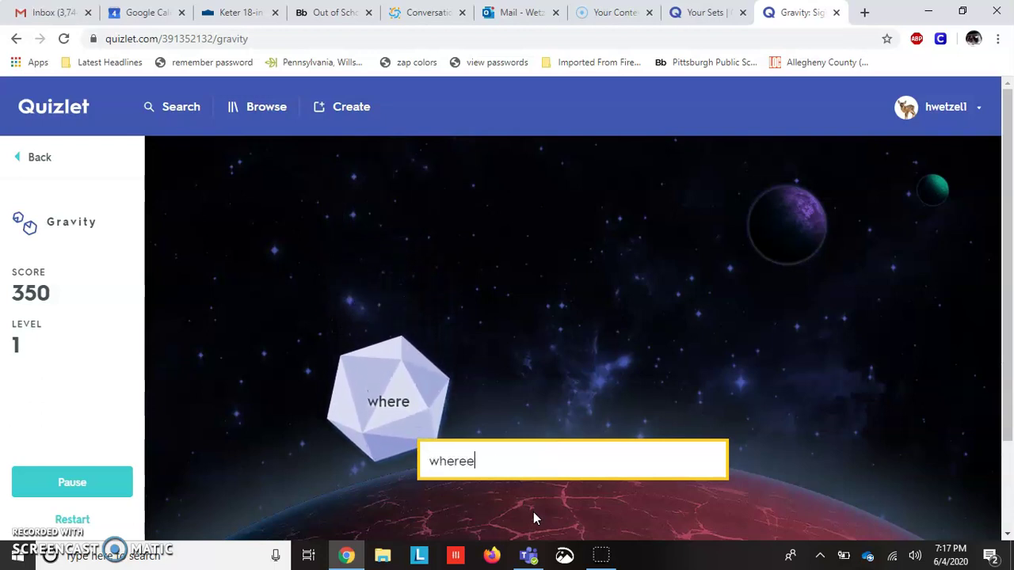
key("Return")
type("whereee")
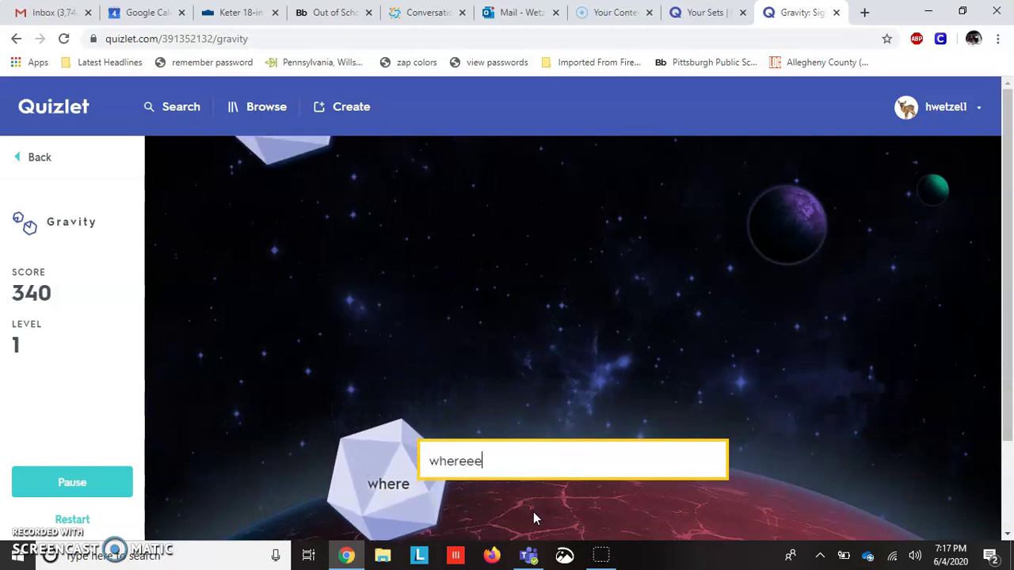
key("Return")
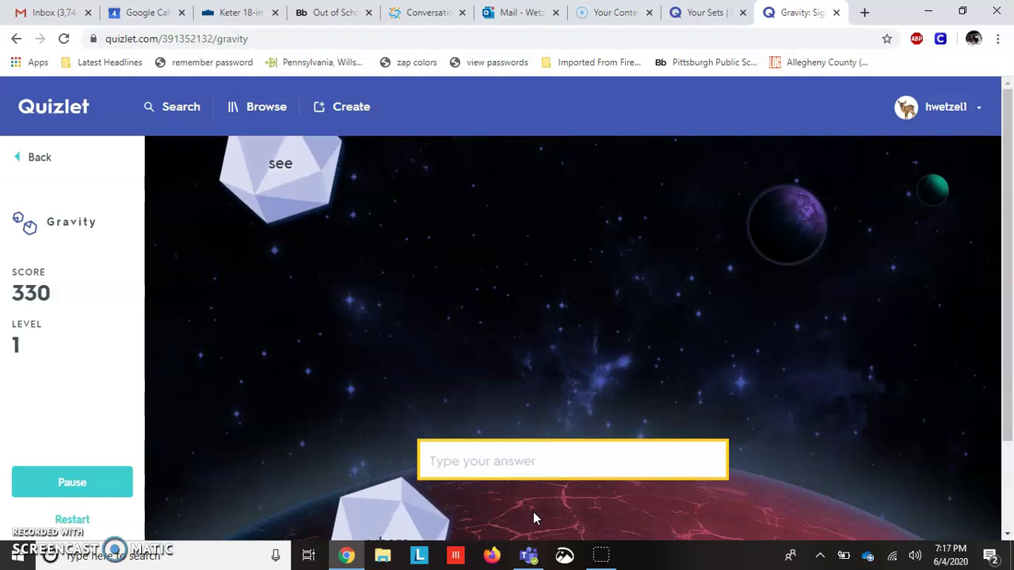
Step: Copy the correct answer "where" for the missed asteroid and answer the "see" asteroid with "see"
type("se")
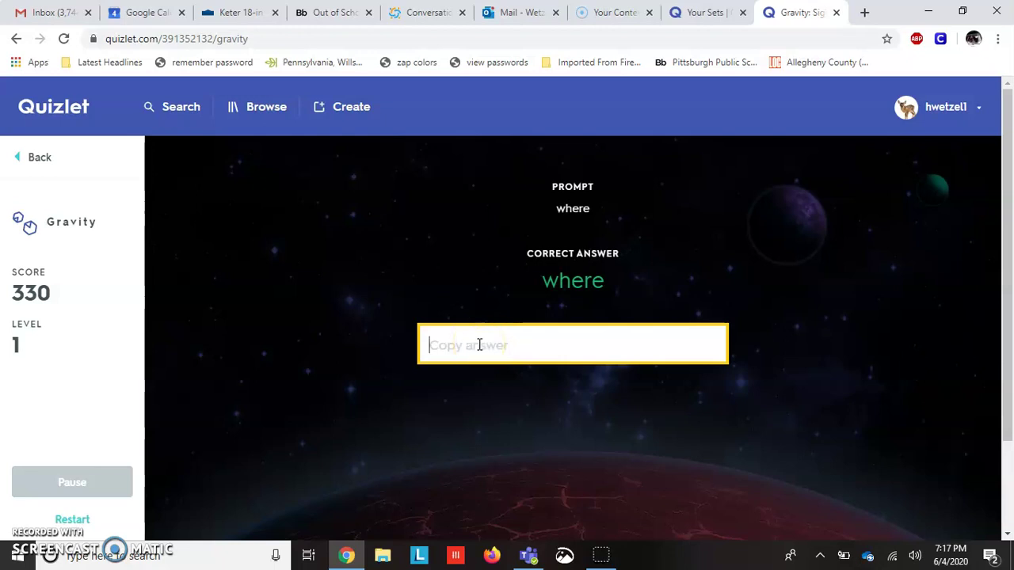
type("e")
key("Return")
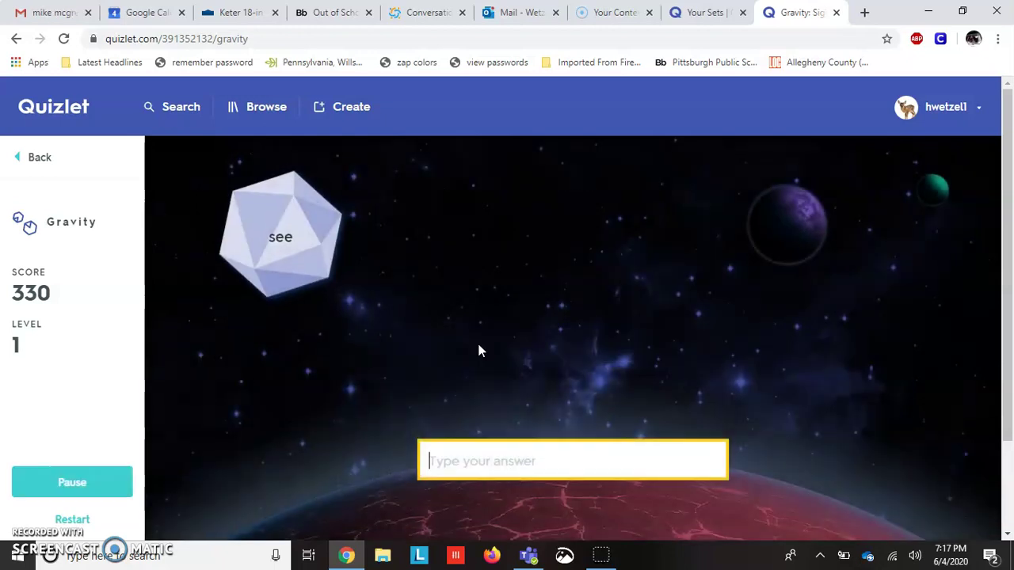
left_click(451, 459)
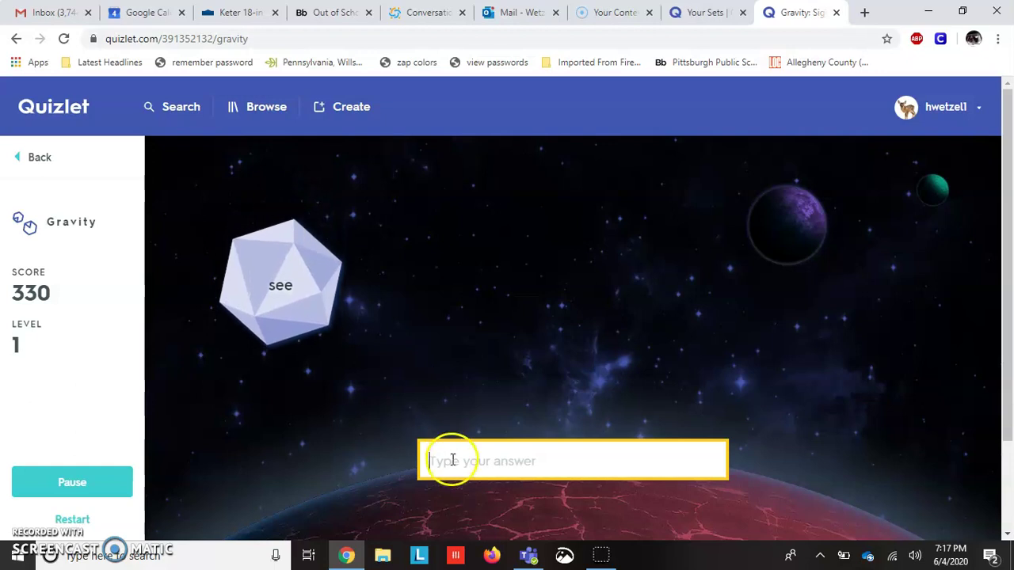
type("see")
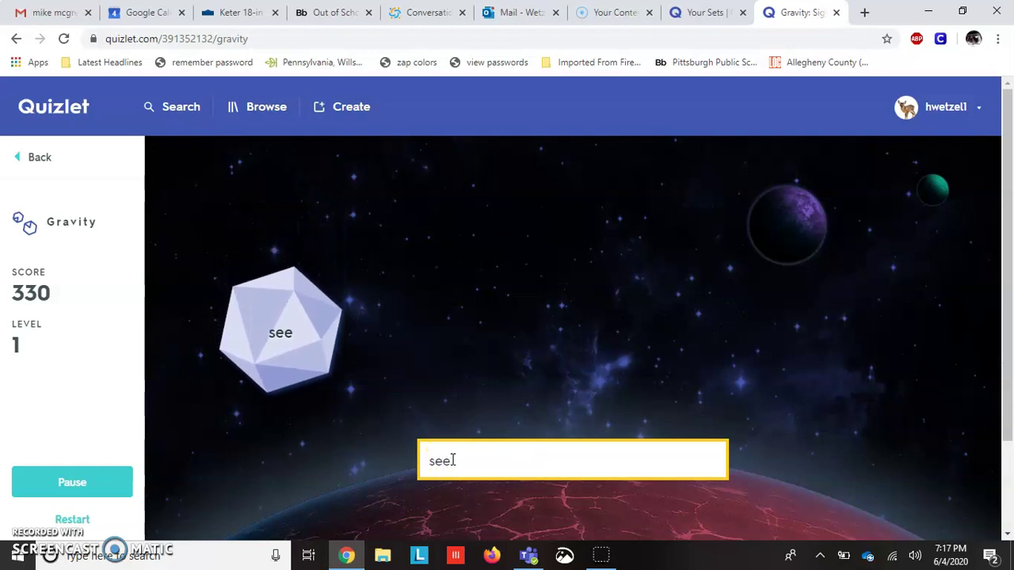
key("Return")
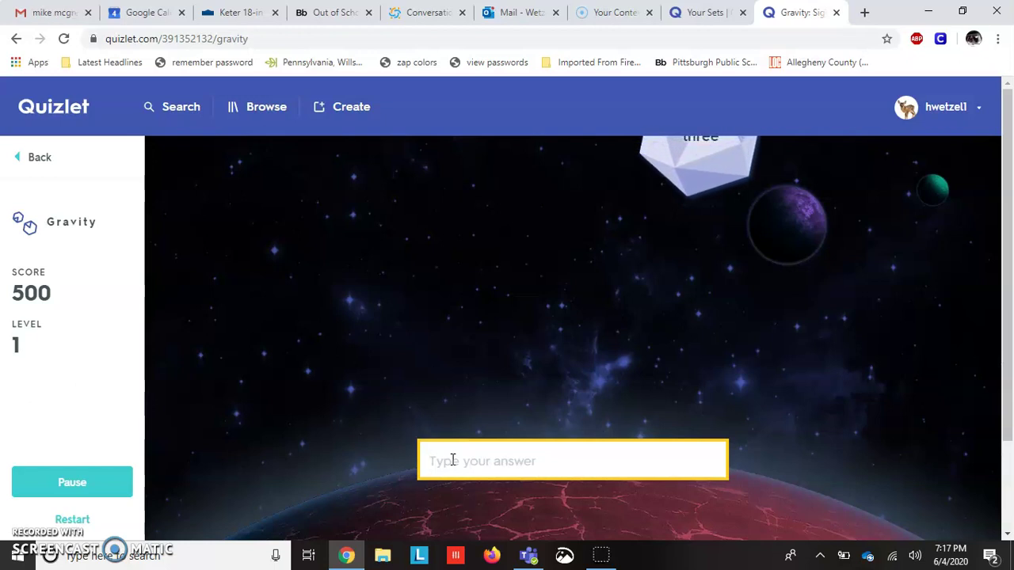
Step: Clear the remaining level 1 asteroids with their matching words, including "three" and "is"
type("threee")
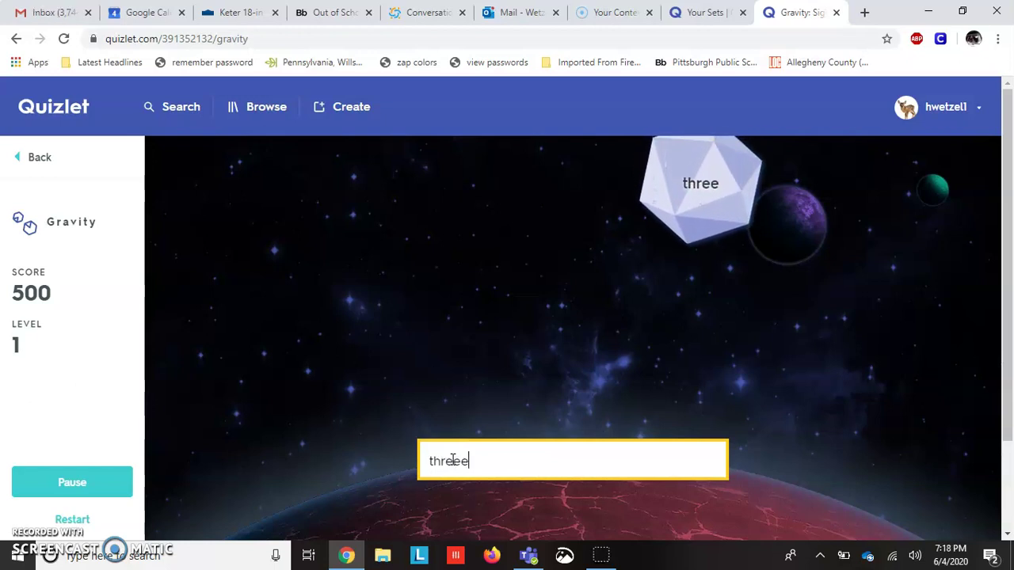
key("BackSpace")
key("Return")
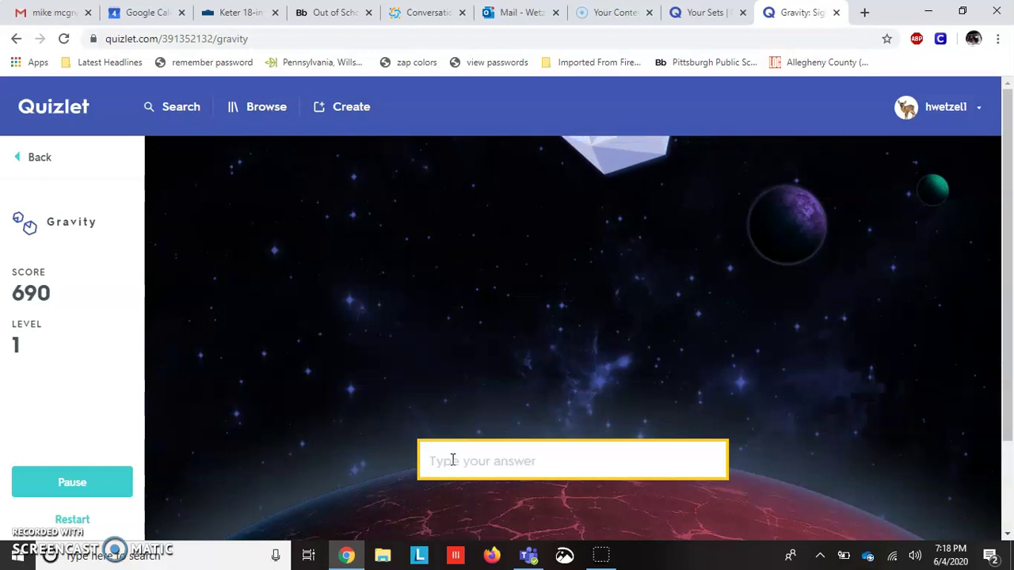
type("ne")
key("Return")
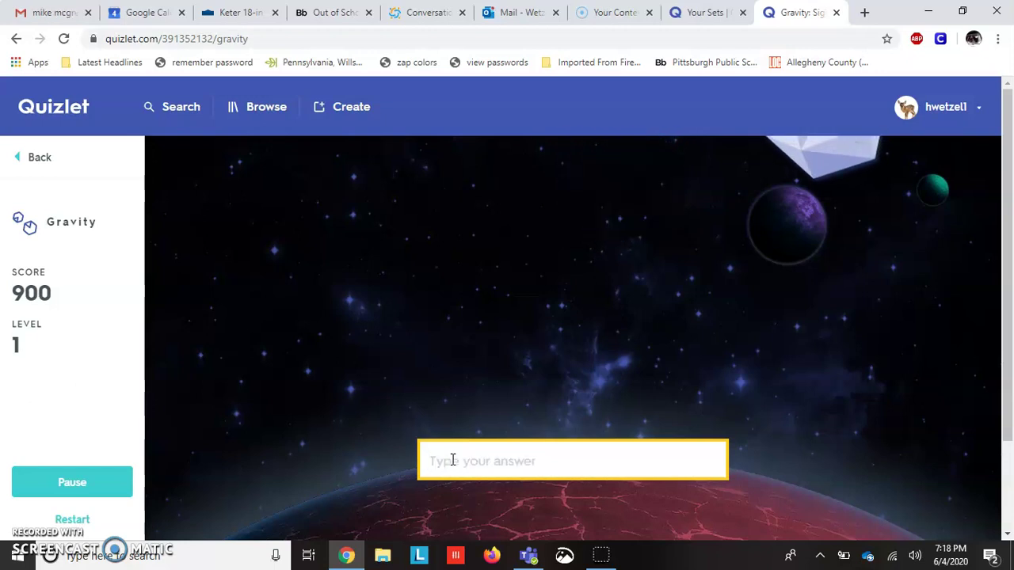
type("is")
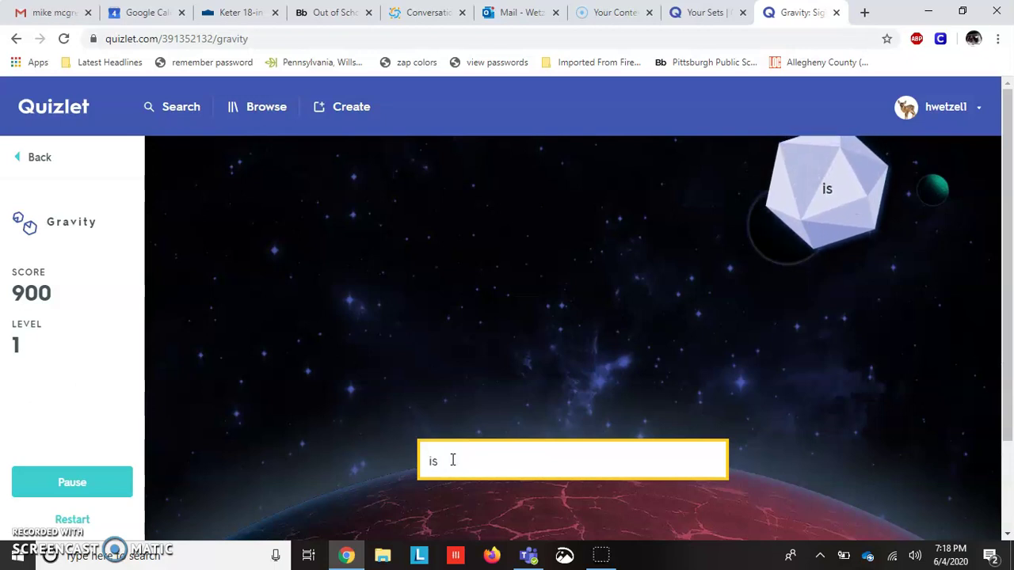
key("Return")
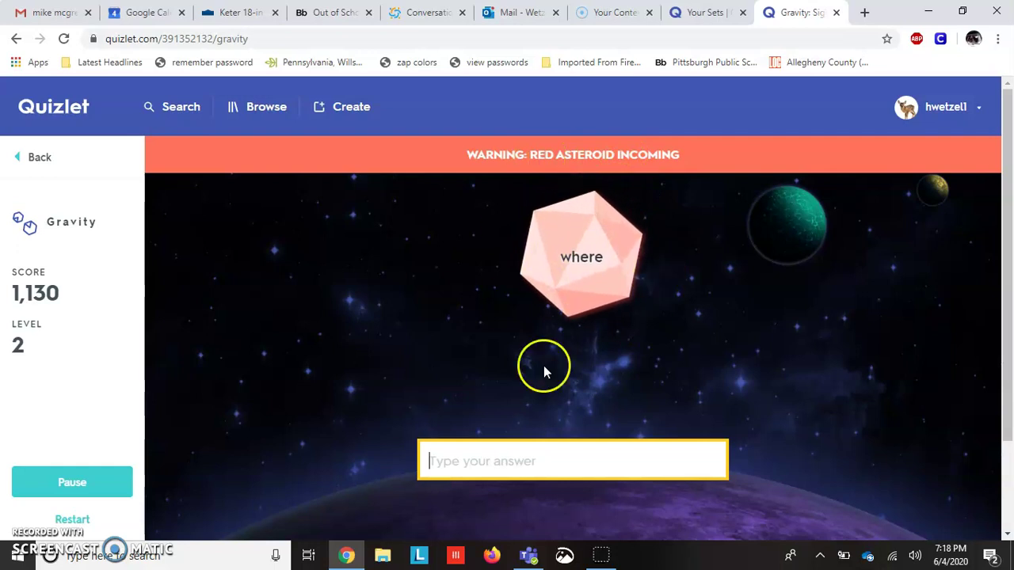
Step: Answer the red level 2 asteroid with the correctly spelled word "where"
left_click(457, 464)
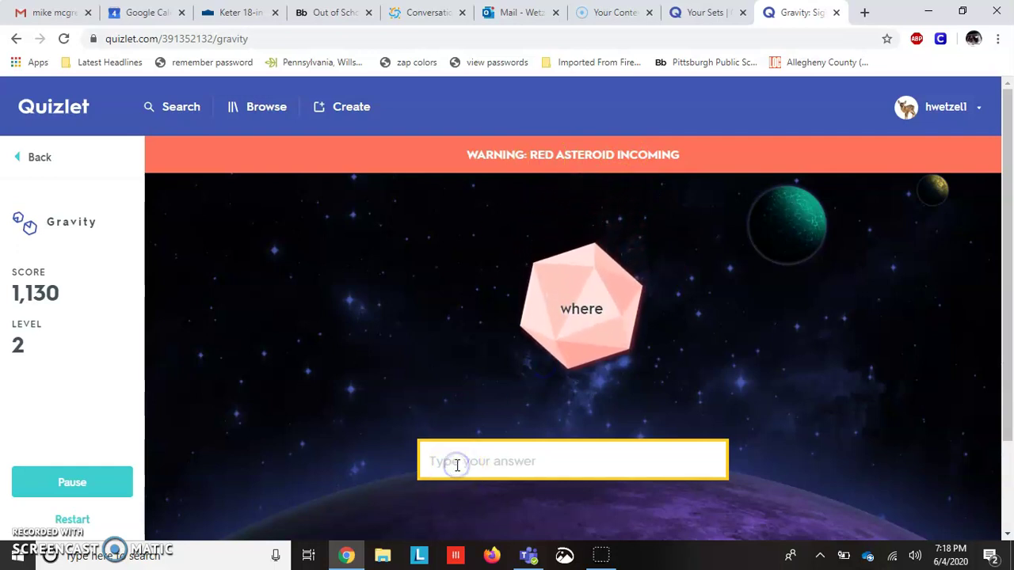
type("where")
key("Return")
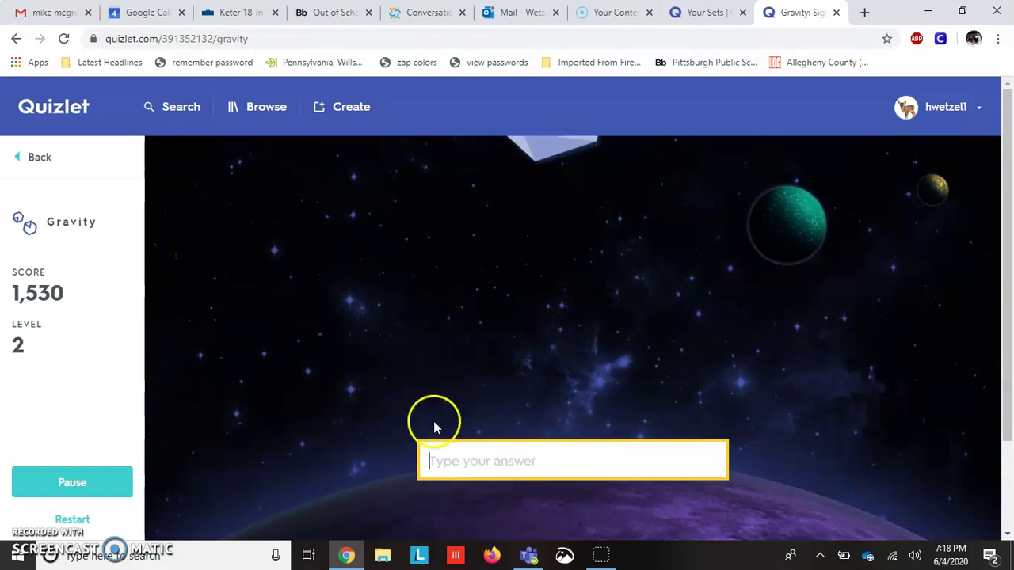
Step: Leave Gravity for the Sight Words set's Live game and choose the Individuals mode
left_click(47, 156)
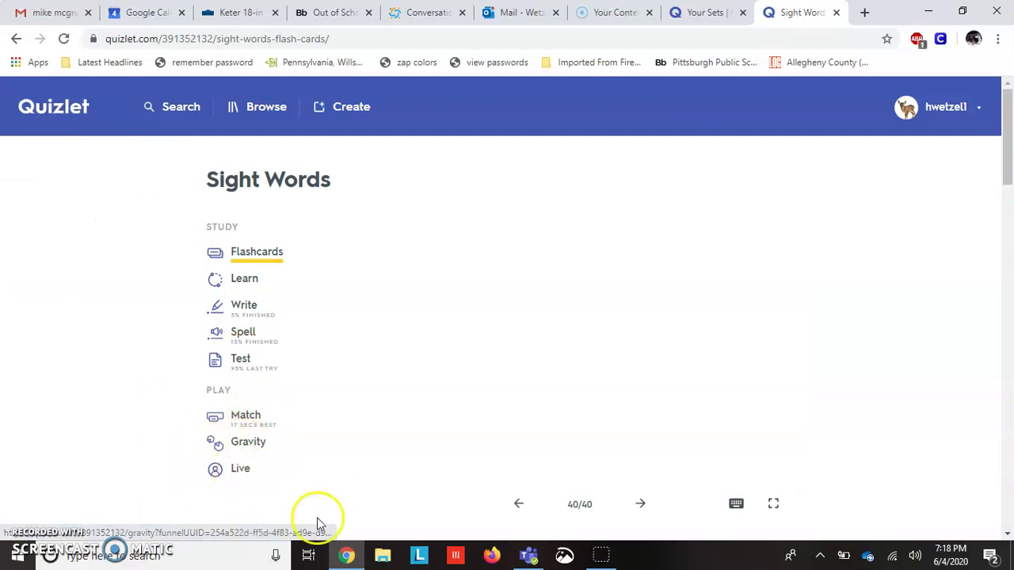
left_click(236, 471)
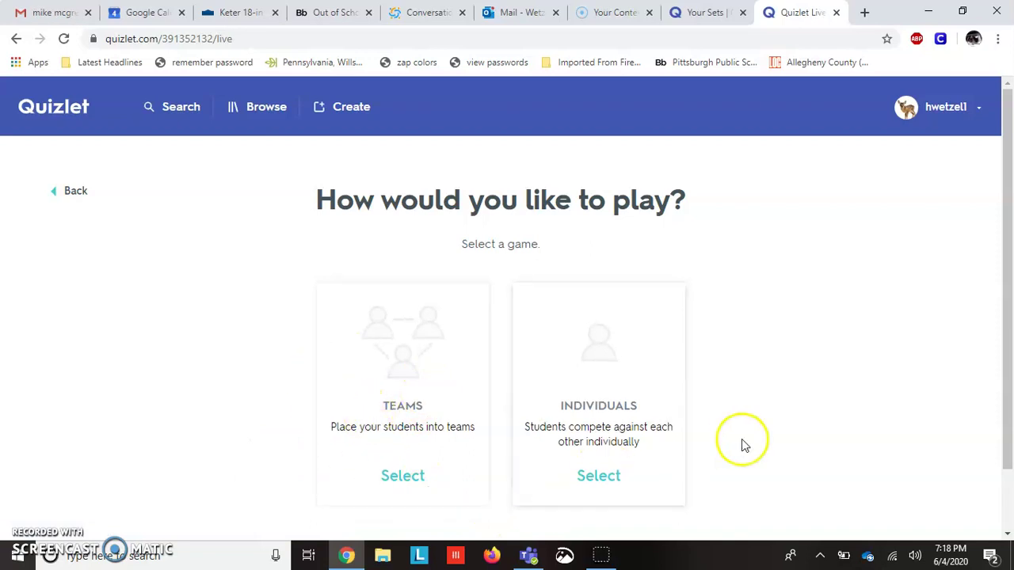
left_click(597, 471)
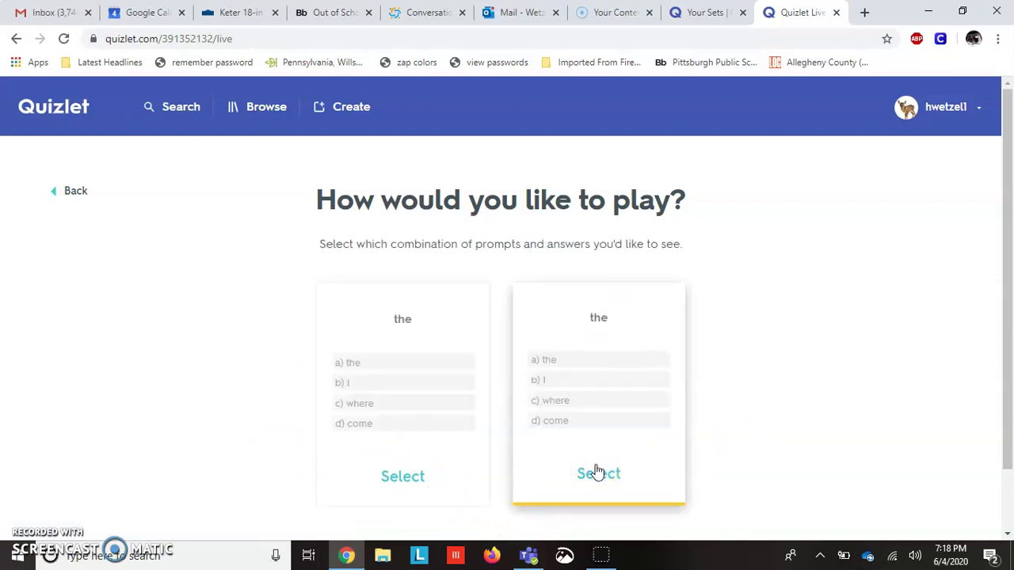
Step: Choose a prompt-and-answer combination to create the individual Live game, view the joining options, and copy the game link
left_click(374, 451)
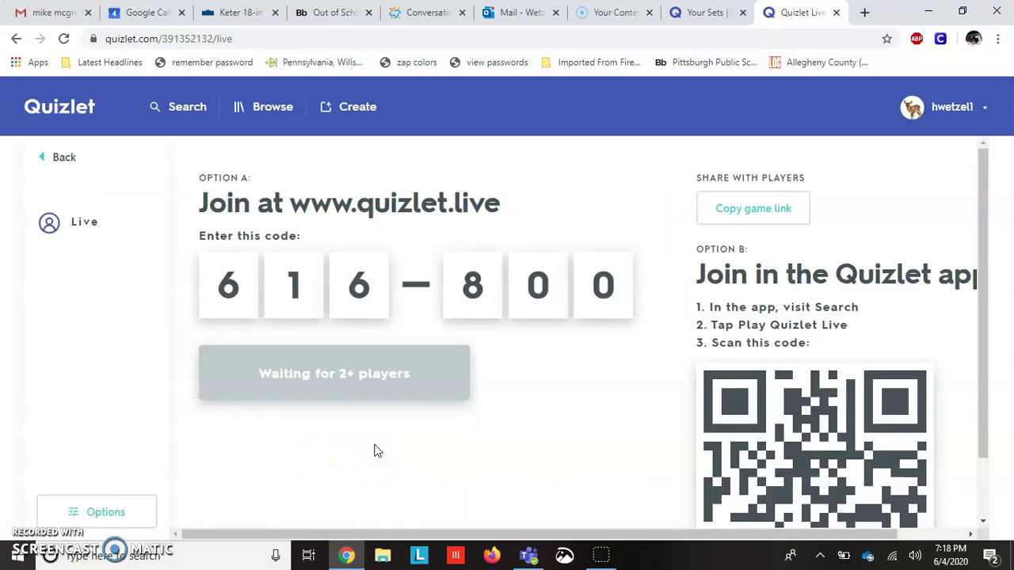
left_click(596, 420)
left_click_drag(980, 244, 986, 271)
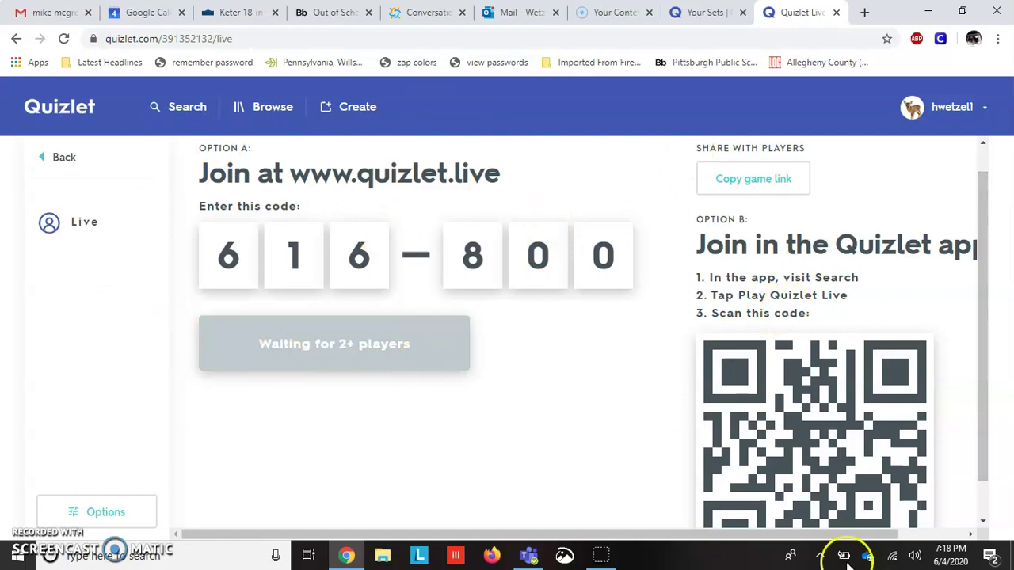
left_click(759, 181)
Step: Leave the Live game lobby and the game mode selection to return to the Sight Words set page
left_click(55, 157)
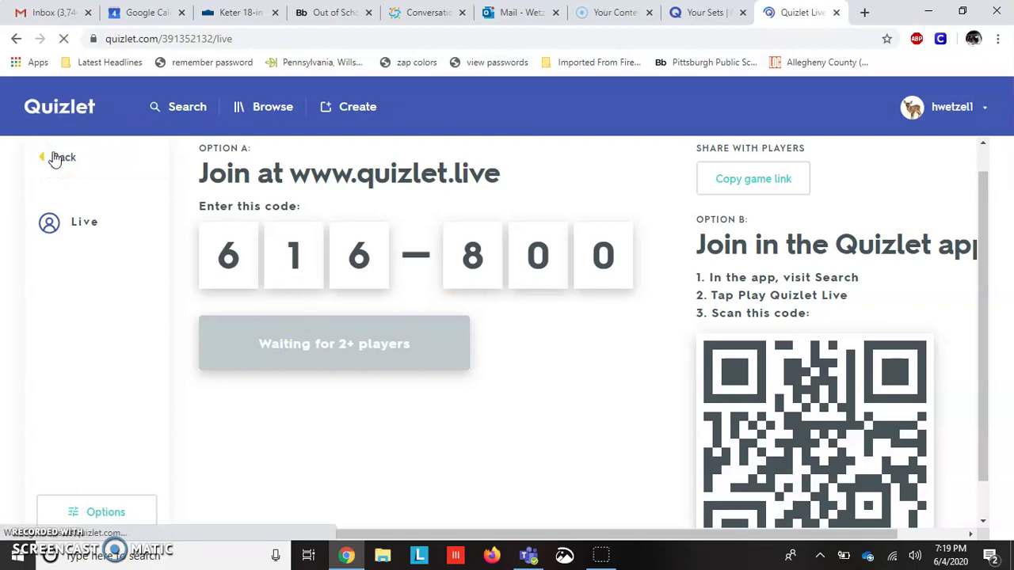
left_click(55, 159)
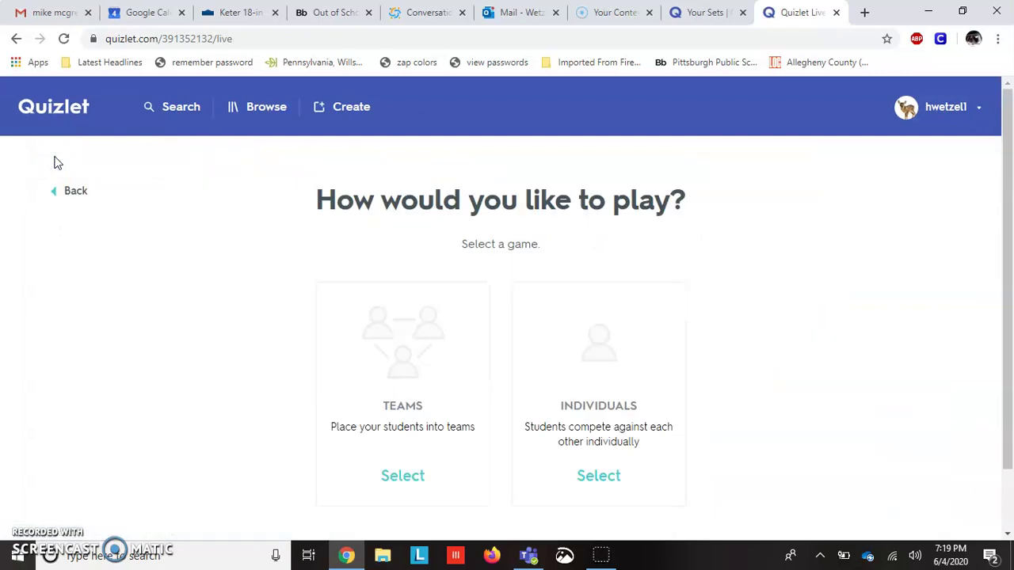
left_click(73, 194)
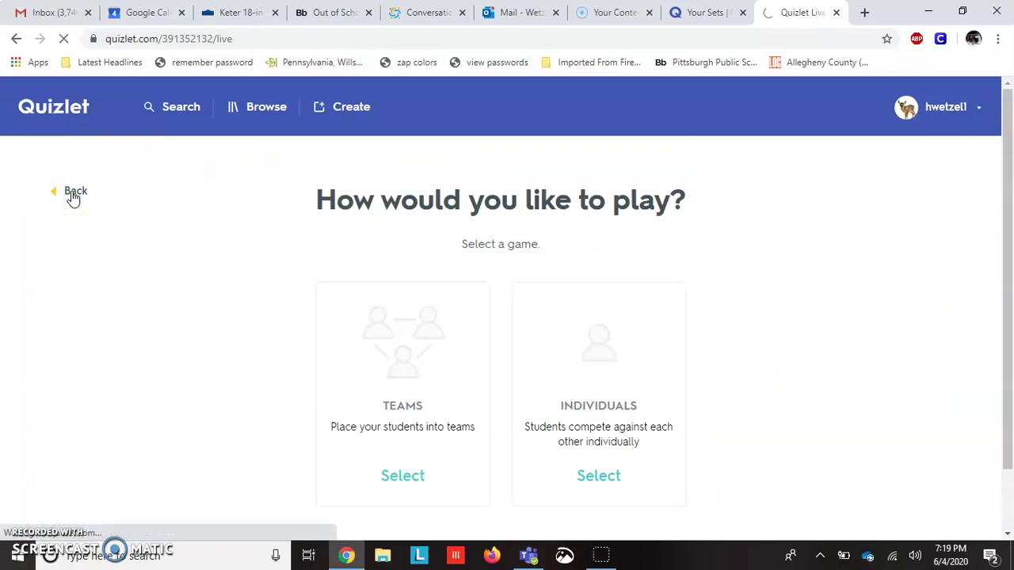
left_click(35, 119)
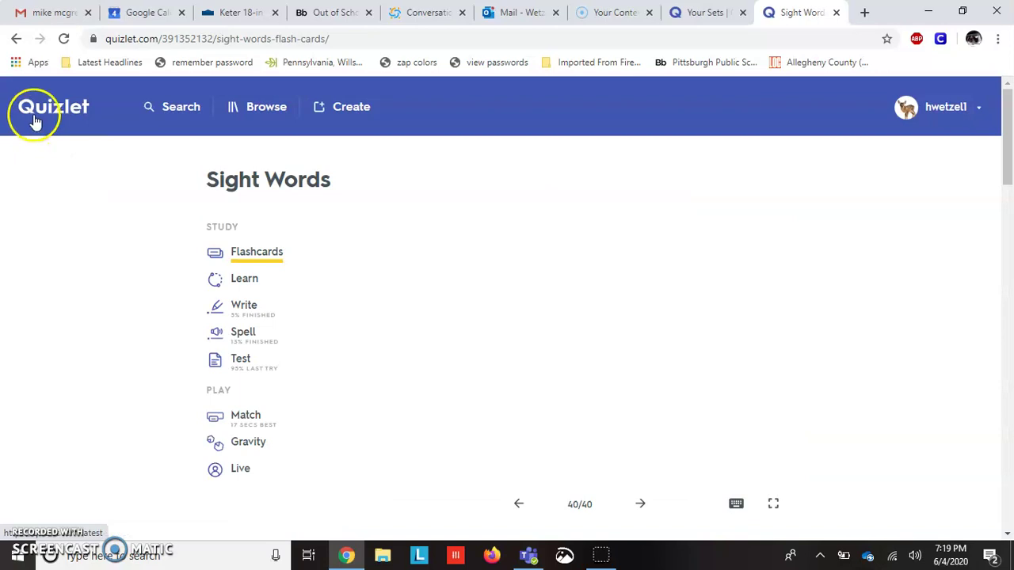
Step: Switch to Microsoft Teams and view the Letters and Beginning Sounds and Sight Words sets in the QUIZLET channel
left_click(528, 555)
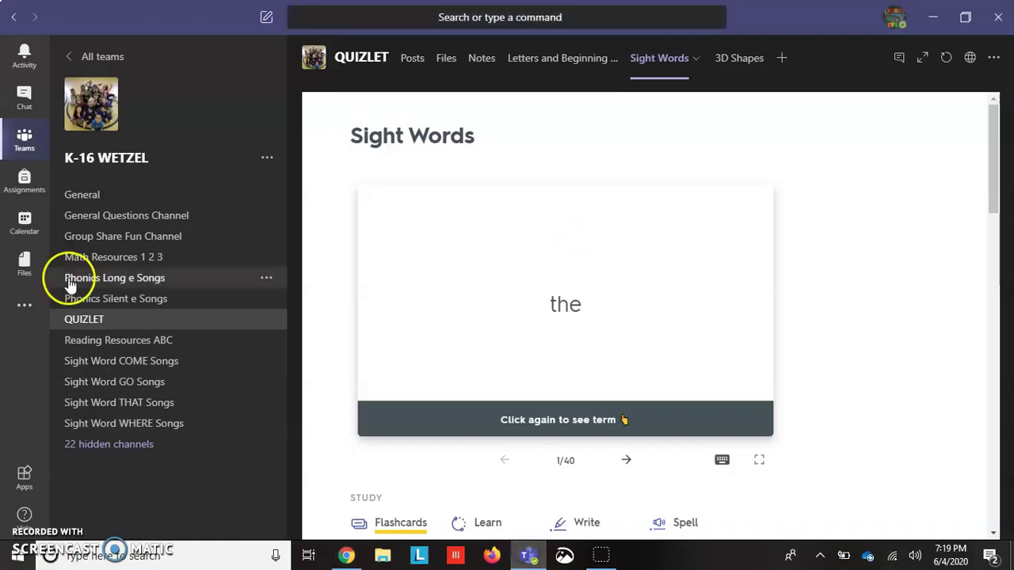
left_click(549, 68)
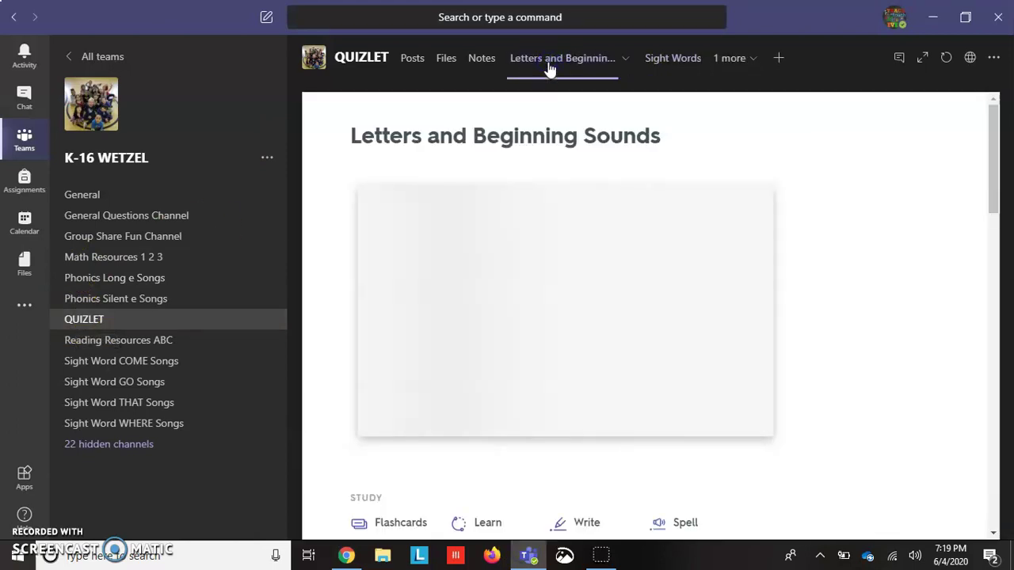
left_click(662, 61)
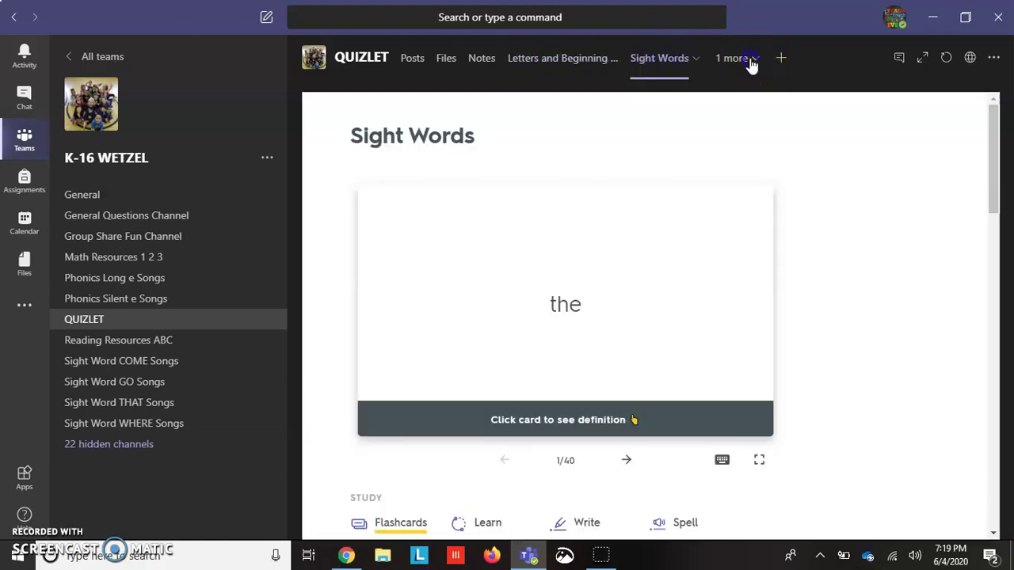
Step: Open the 3D Shapes set in the QUIZLET channel and flip the "sphere" flashcard to its picture
left_click(749, 60)
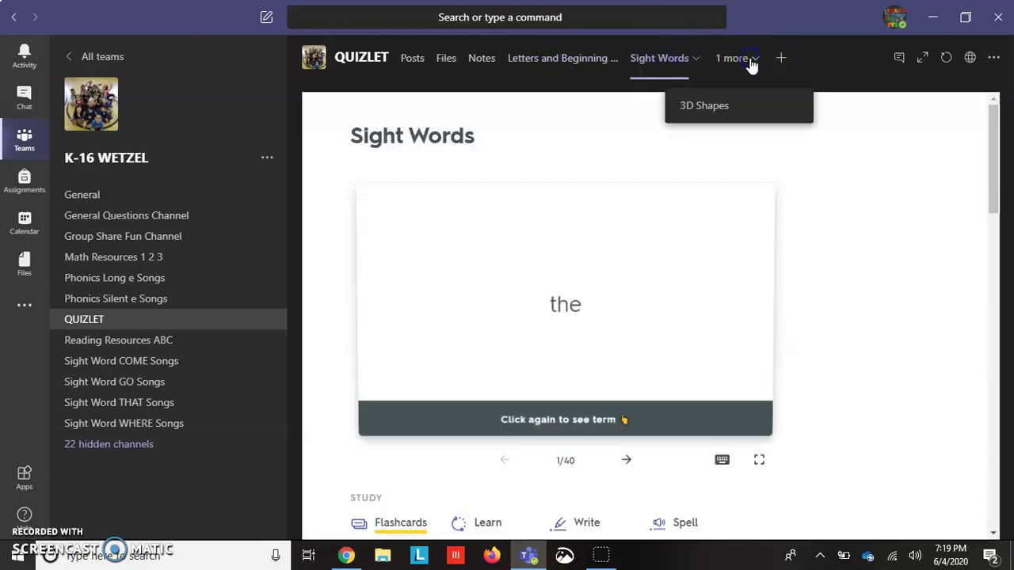
left_click(696, 111)
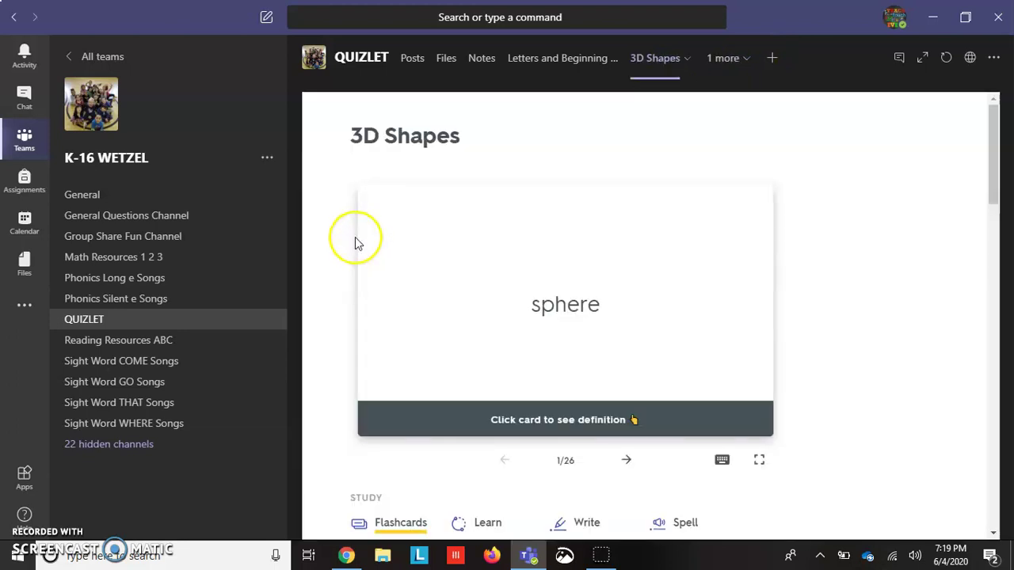
left_click(749, 255)
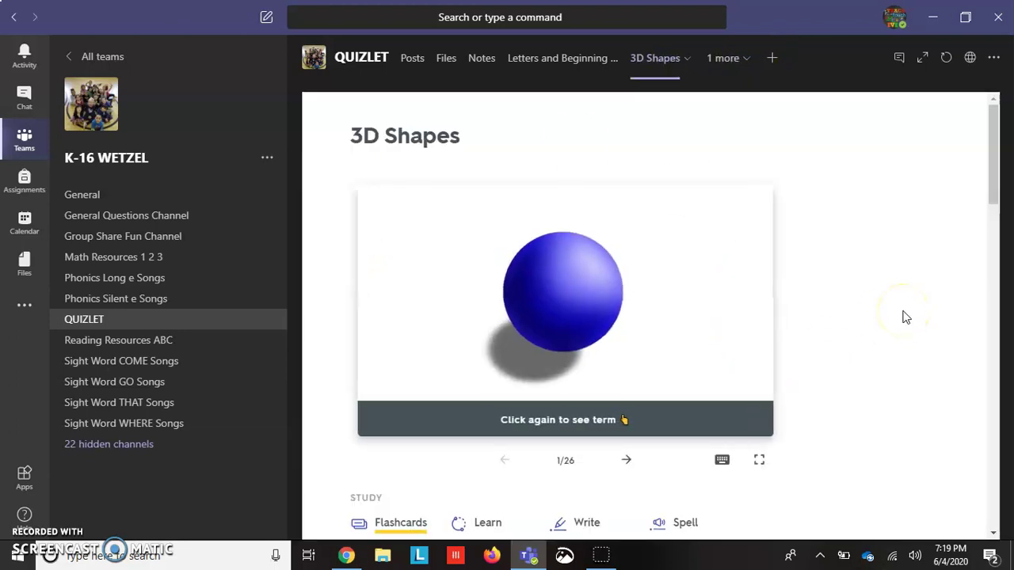